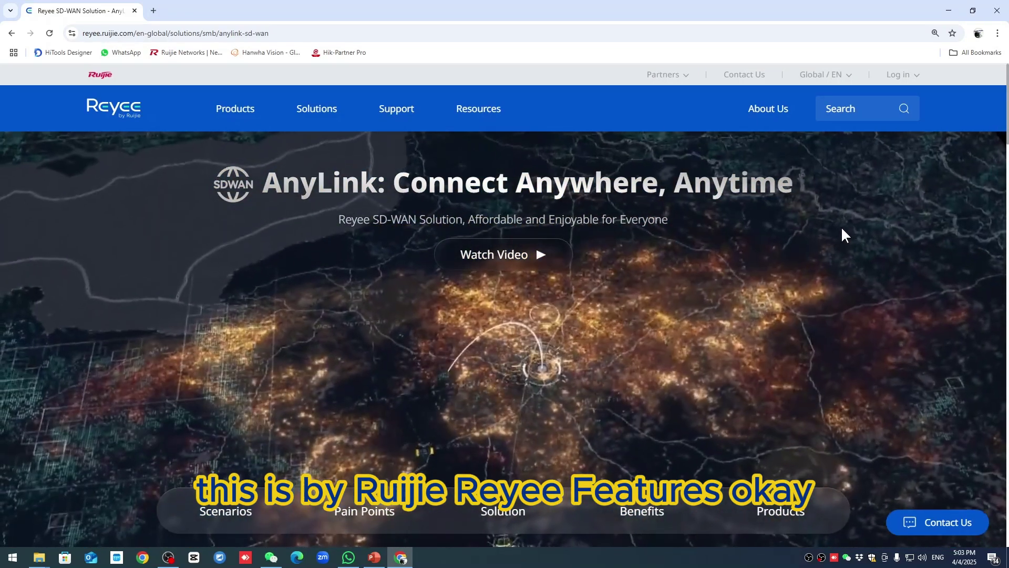
# - Scroll down the AnyLink SD-WAN page past Scenarios to the Pain Points section
pyautogui.scroll(-8, 842, 229)
pyautogui.scroll(-7, 845, 230)
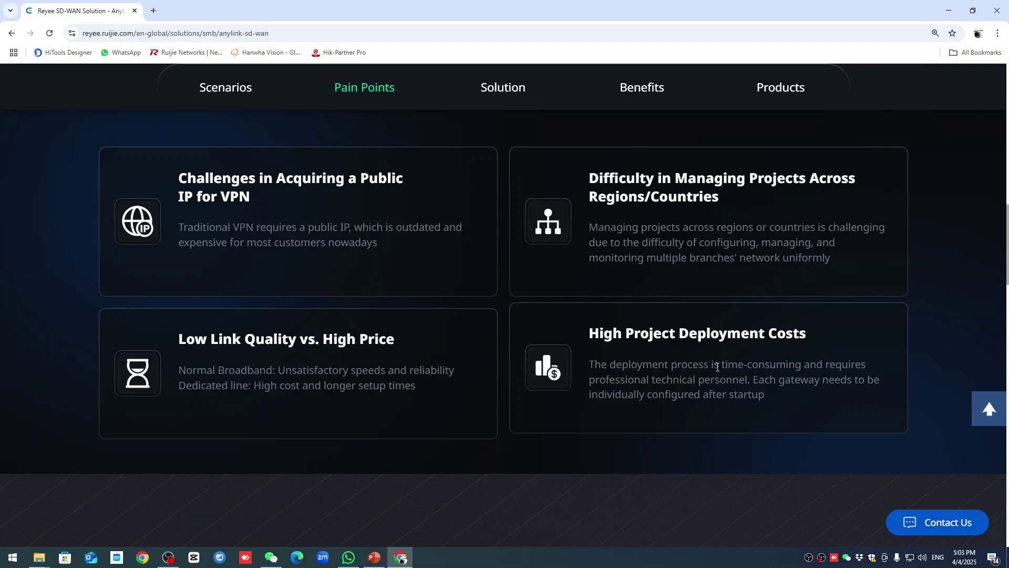
# - Reveal the SD-WAN diagram slide and point out both sites' internet routers and the EG200-BR label
pyautogui.click(946, 11)
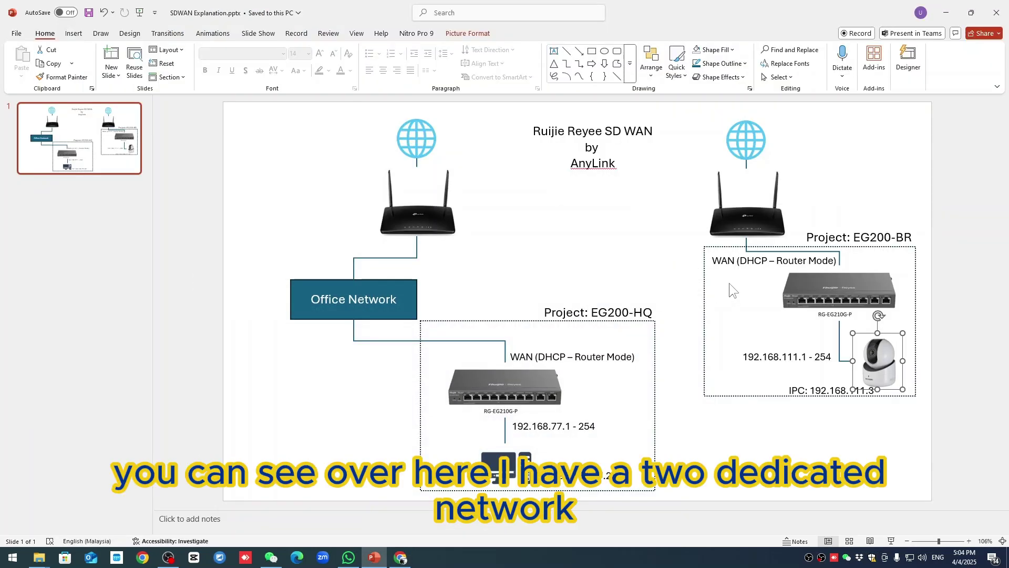
pyautogui.click(731, 221)
pyautogui.click(432, 230)
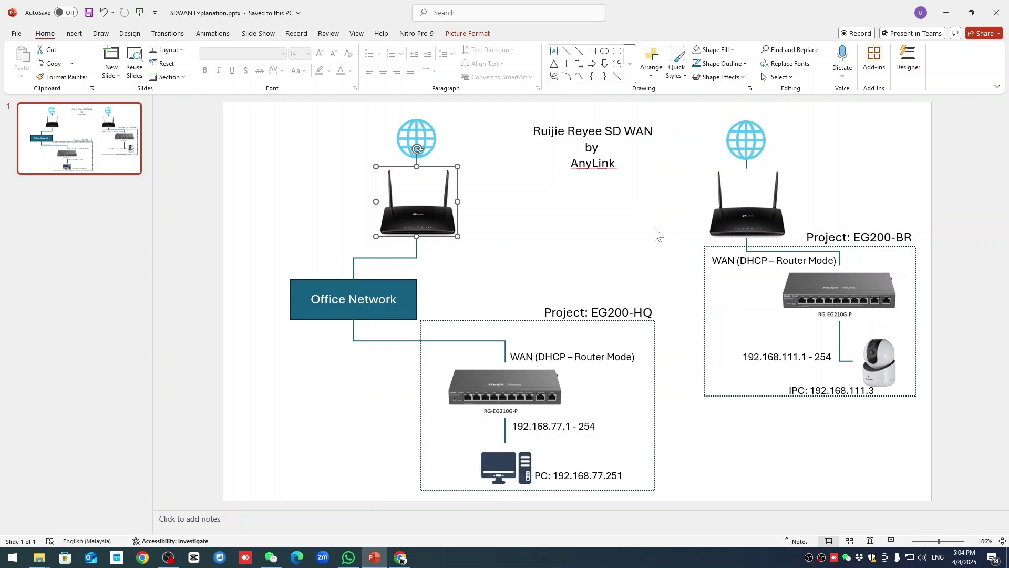
pyautogui.click(622, 315)
pyautogui.click(884, 237)
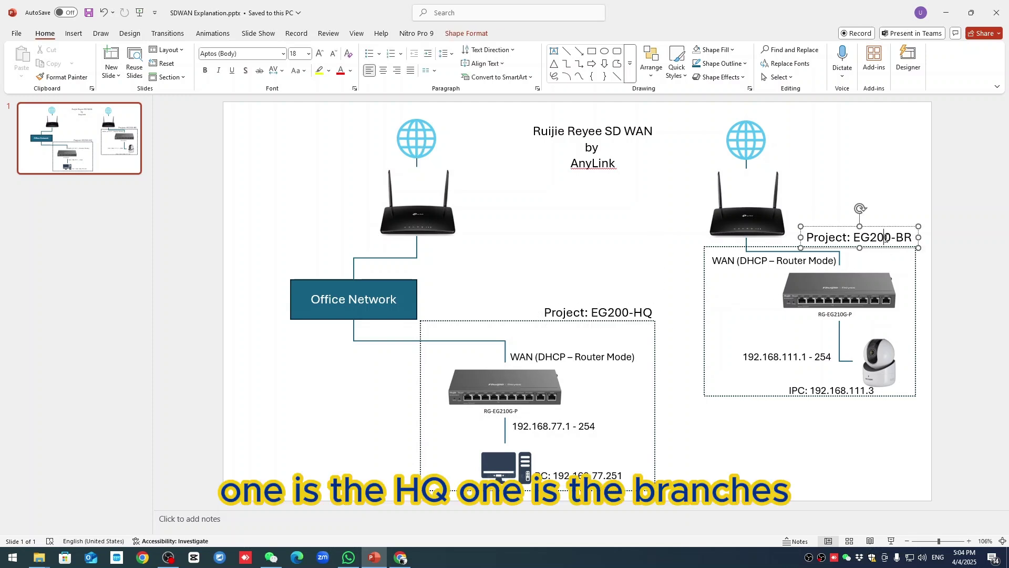
pyautogui.click(743, 225)
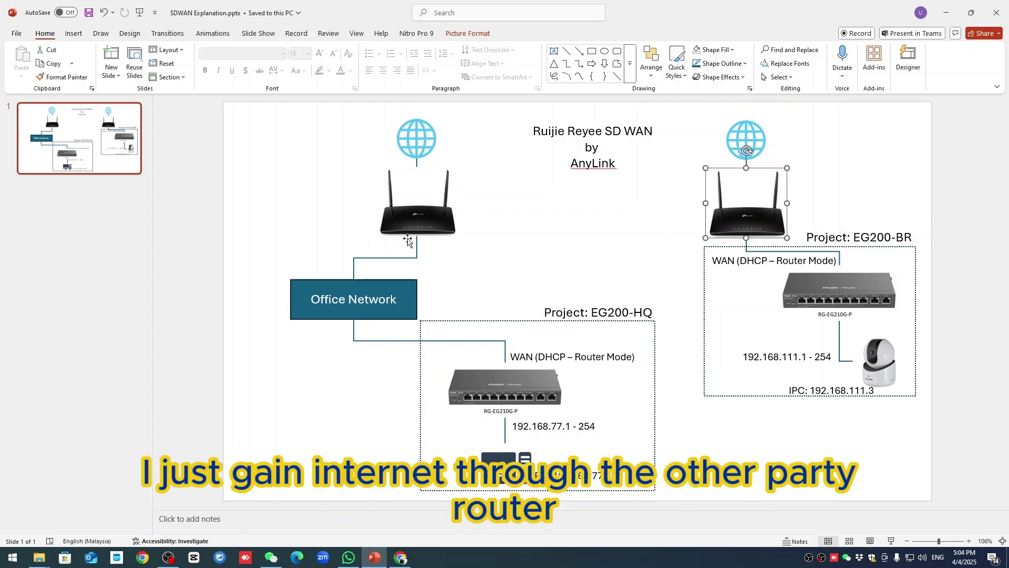
pyautogui.click(424, 232)
pyautogui.click(732, 231)
pyautogui.click(439, 230)
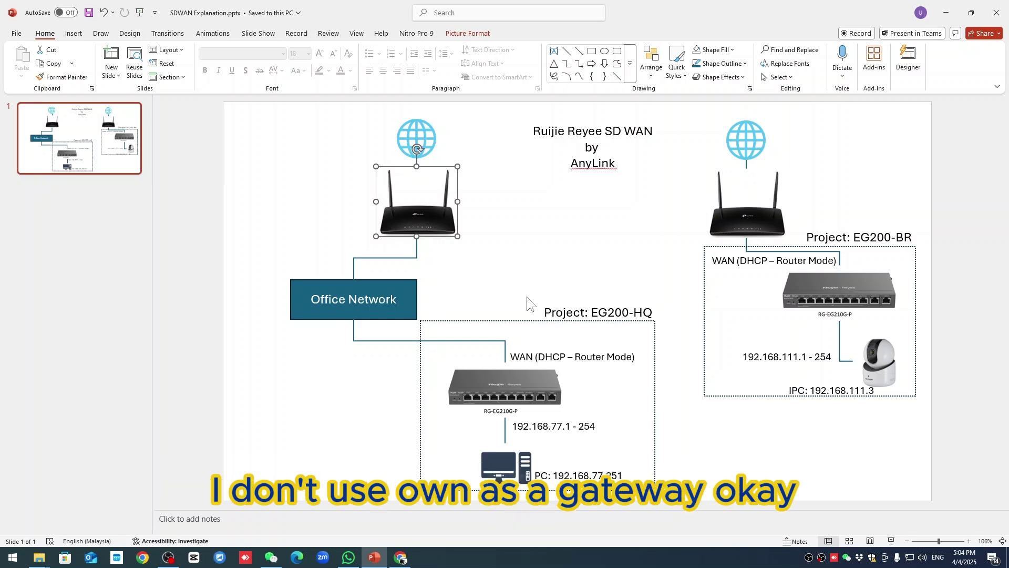
# - Point out the RG-EG210G-P gateways at the HQ and branch sites
pyautogui.click(538, 392)
pyautogui.click(834, 295)
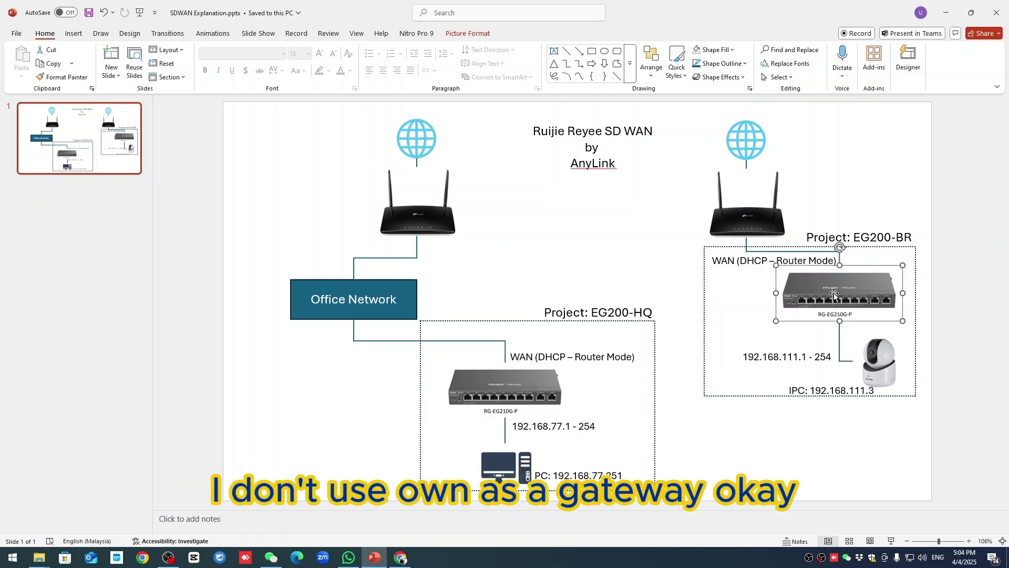
pyautogui.click(542, 405)
pyautogui.click(841, 292)
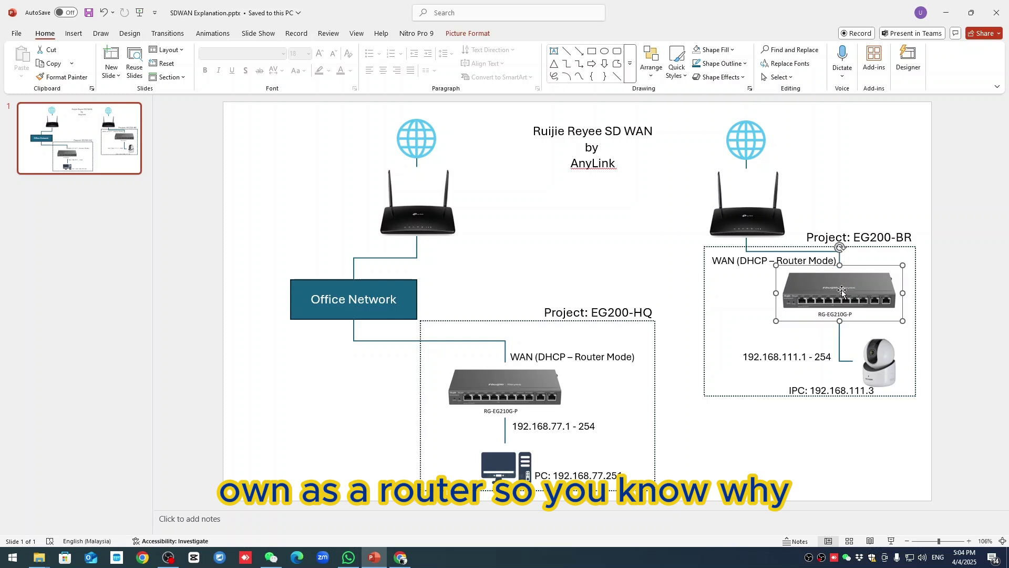
pyautogui.click(557, 388)
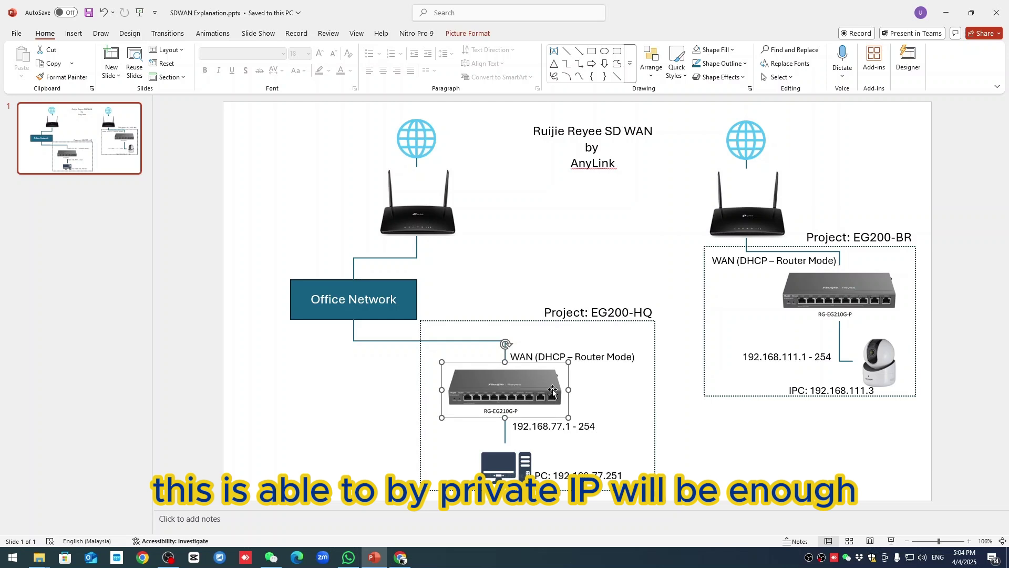
# - Point out the 192.168.77.1-254 HQ range, PC 192.168.77.251, 192.168.111.1-254 branch range and camera
pyautogui.click(549, 426)
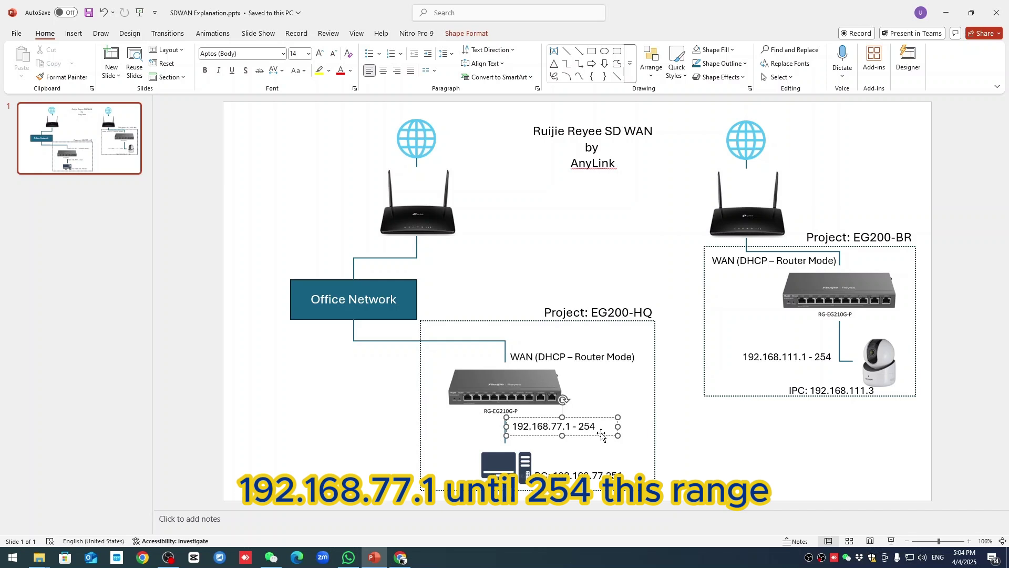
pyautogui.click(598, 473)
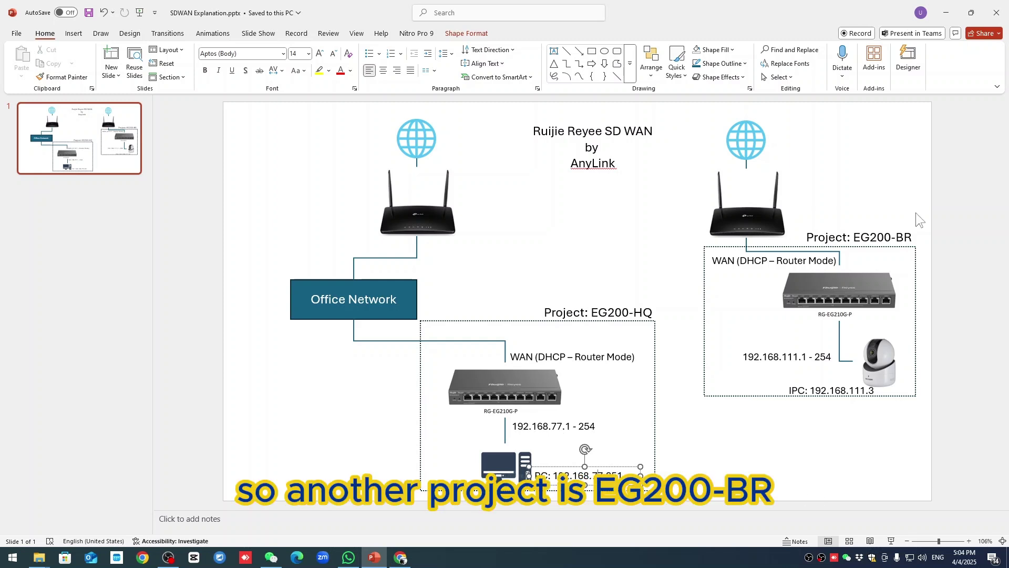
pyautogui.click(892, 237)
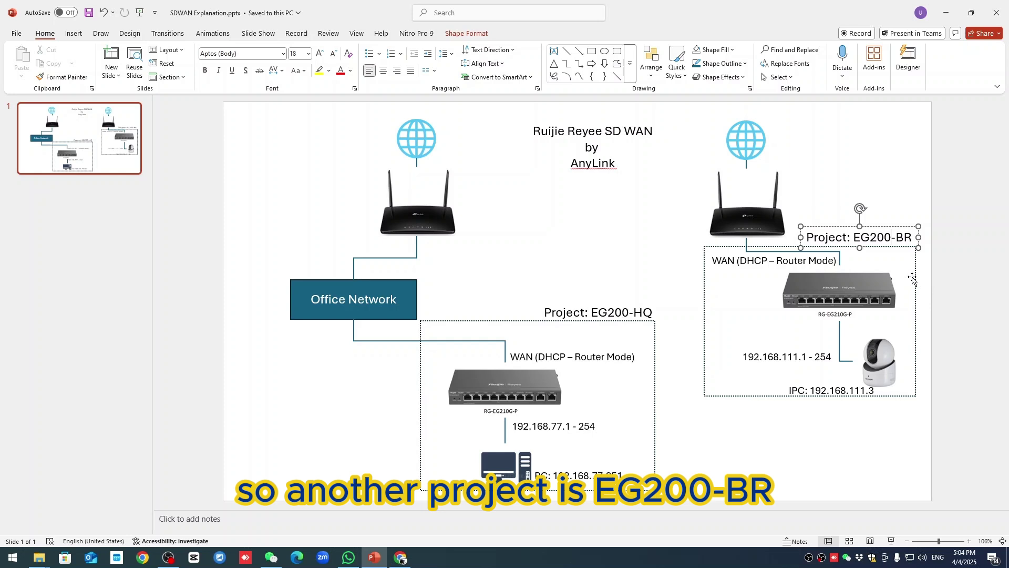
pyautogui.click(794, 357)
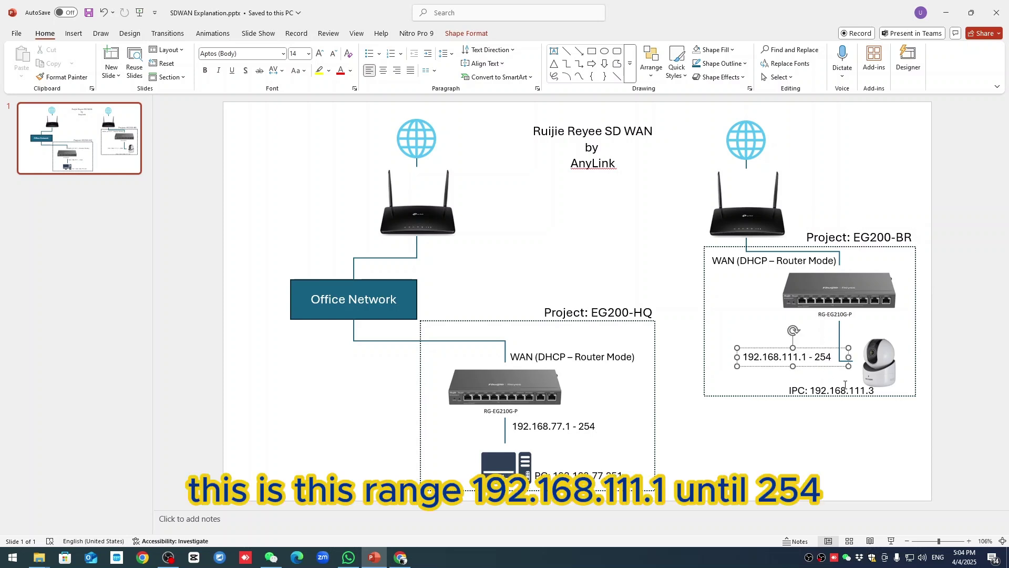
pyautogui.click(877, 378)
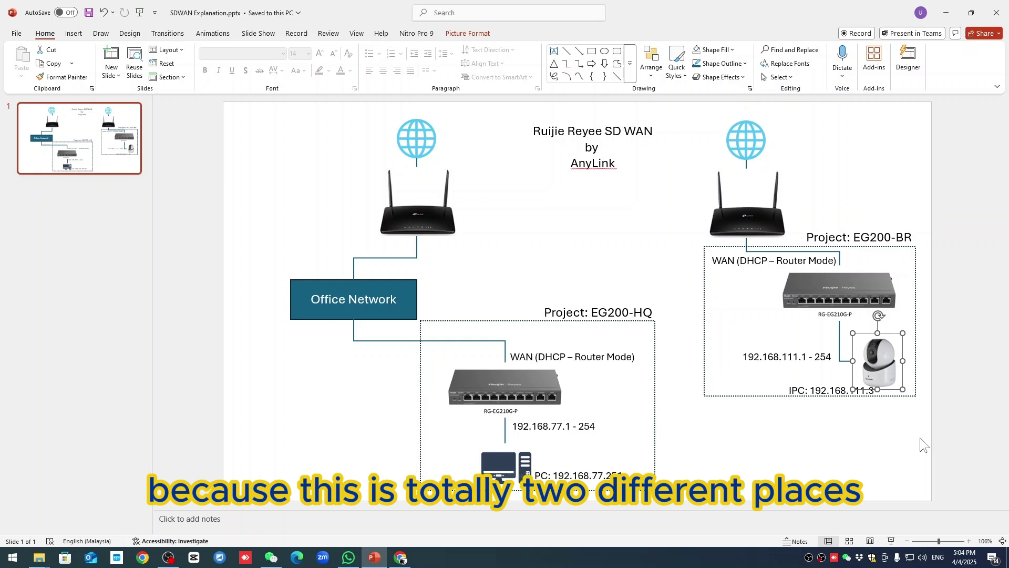
pyautogui.click(597, 476)
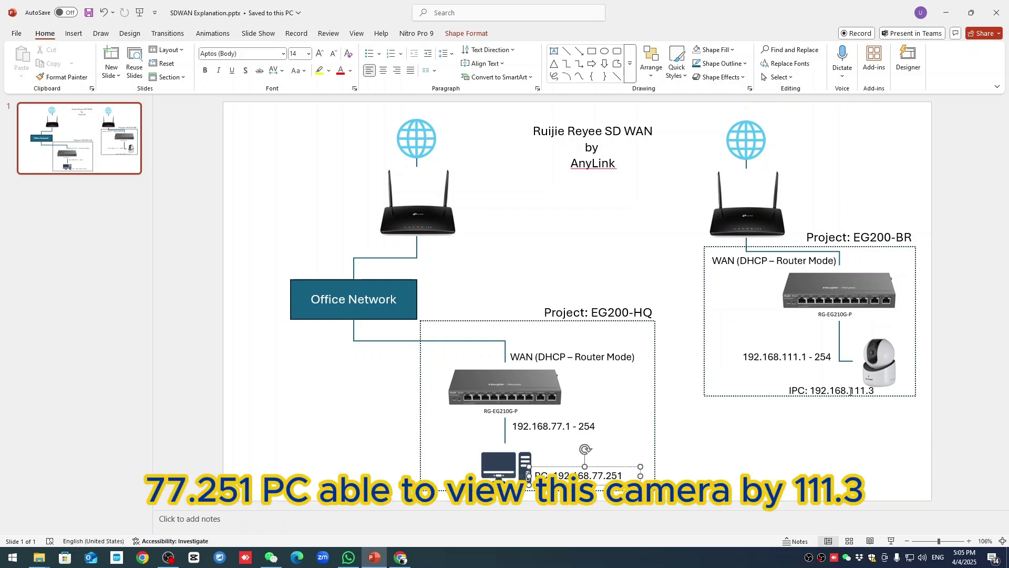
pyautogui.click(876, 381)
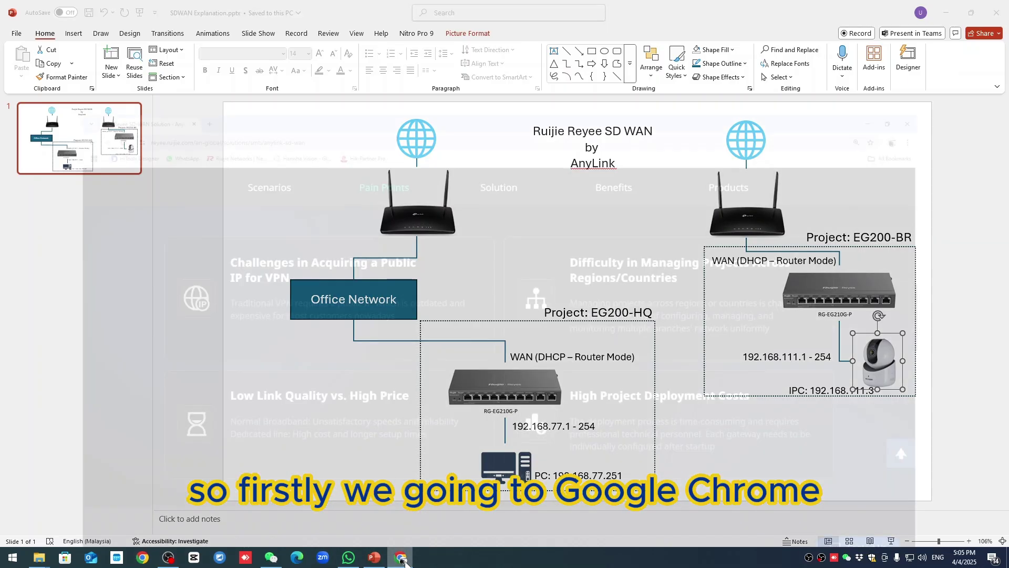
# - Search 'ruijie cloud login' in a new tab and open the Log in to Ruijie Cloud result
pyautogui.click(153, 10)
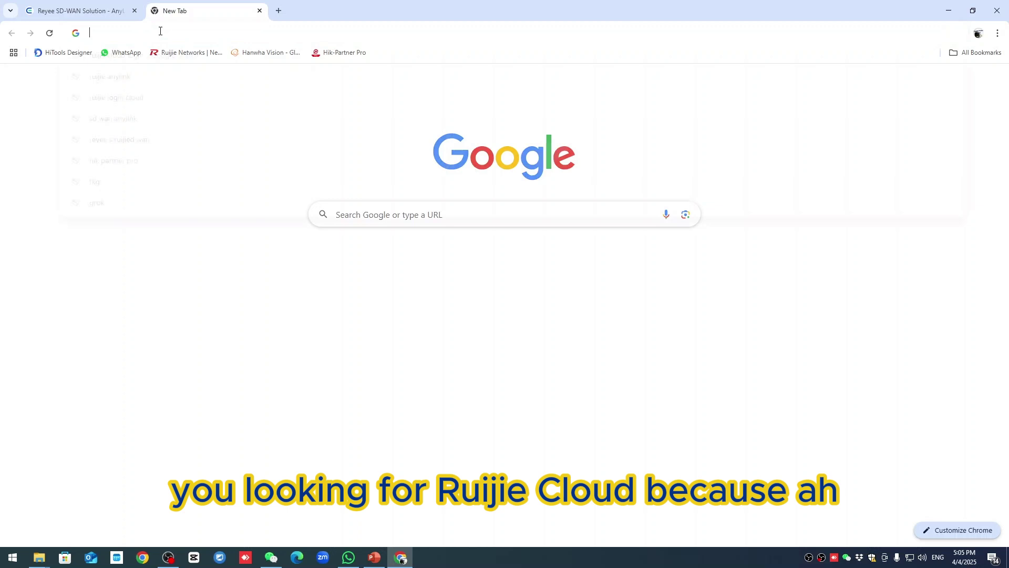
pyautogui.write('r')
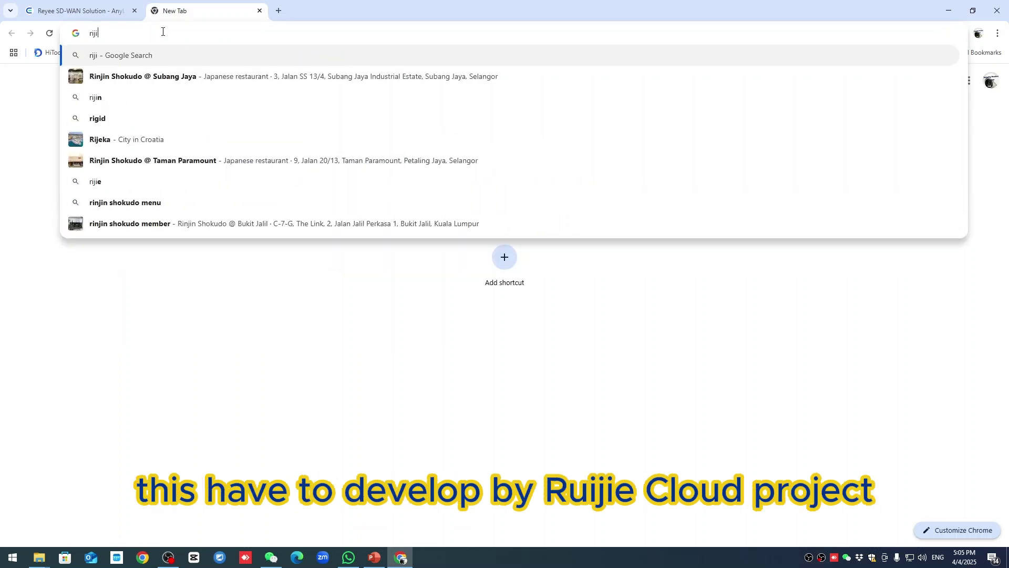
pyautogui.write('uijie clouy')
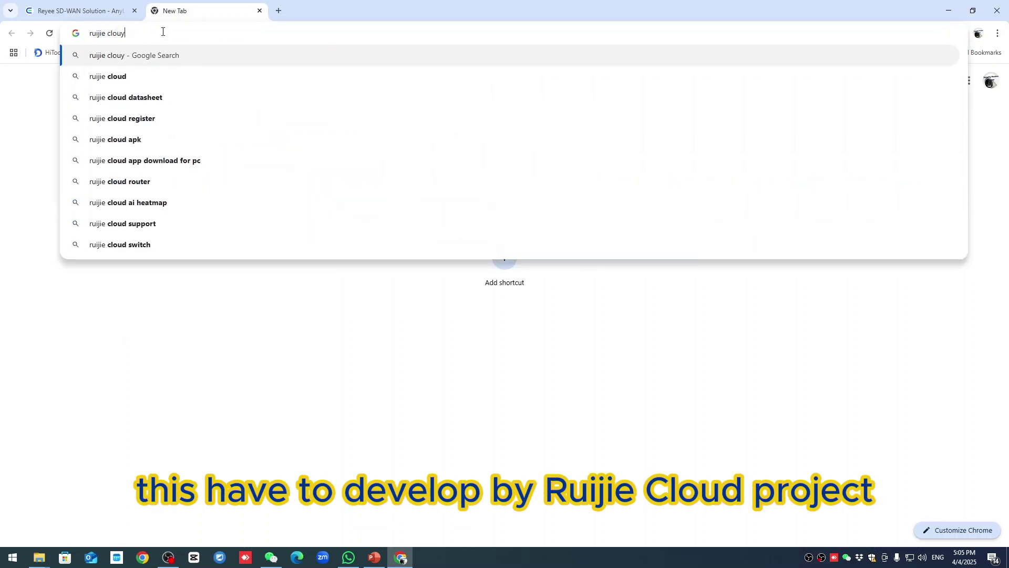
pyautogui.press('BackSpace')
pyautogui.write('d login')
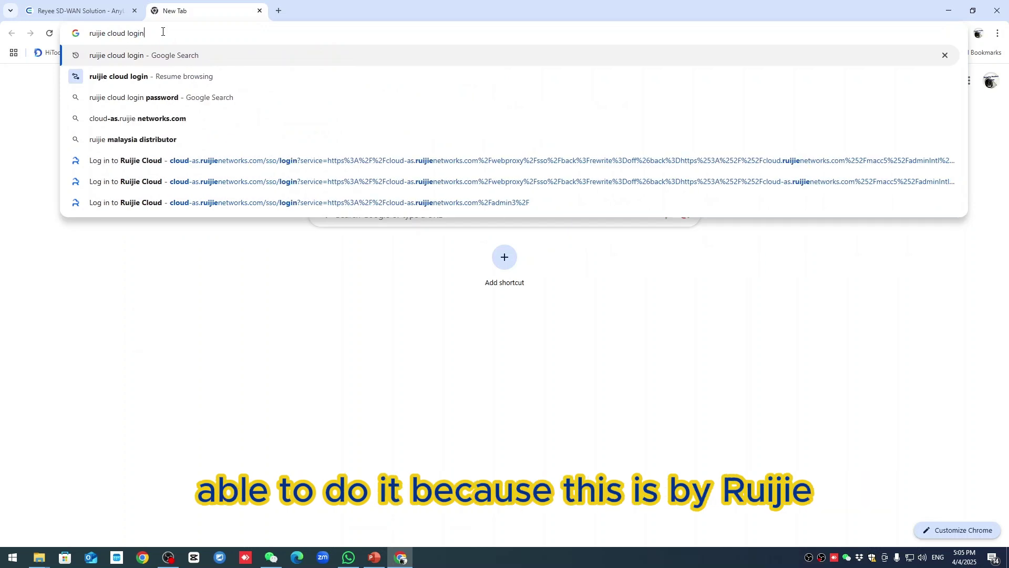
pyautogui.press('Return')
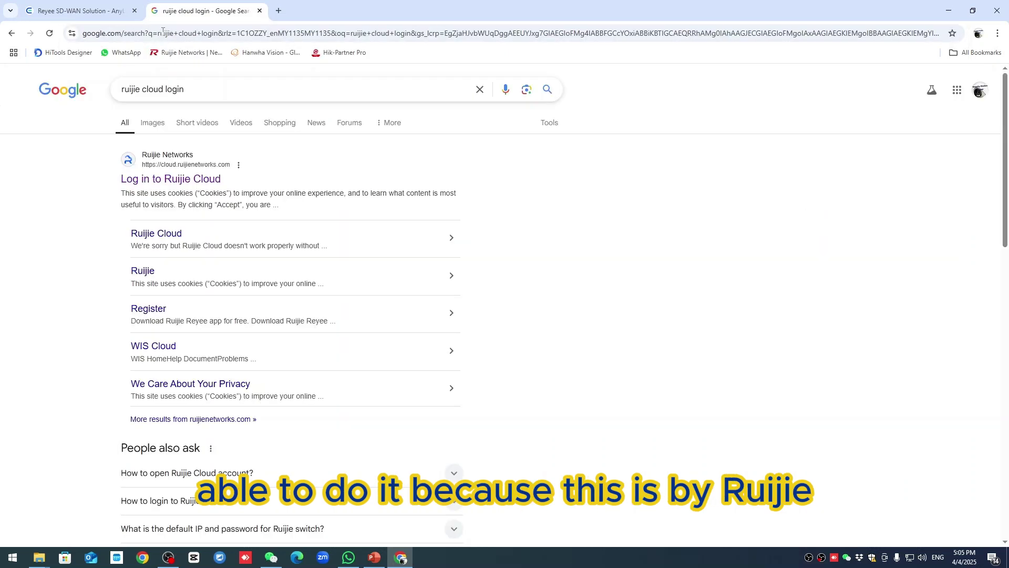
pyautogui.click(173, 180)
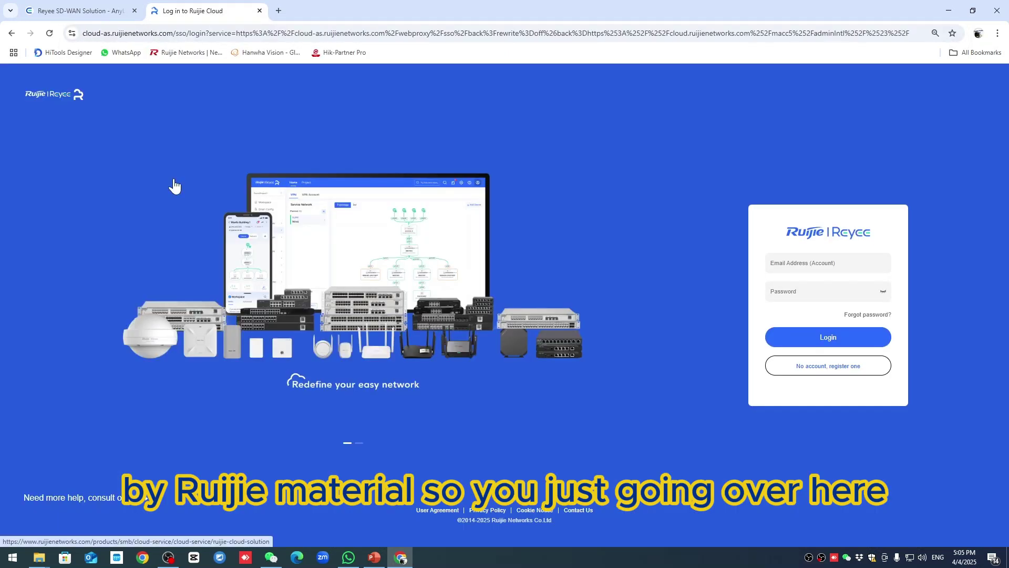
# - Enter the account e-mail address and password on the Ruijie Cloud login page
pyautogui.click(817, 261)
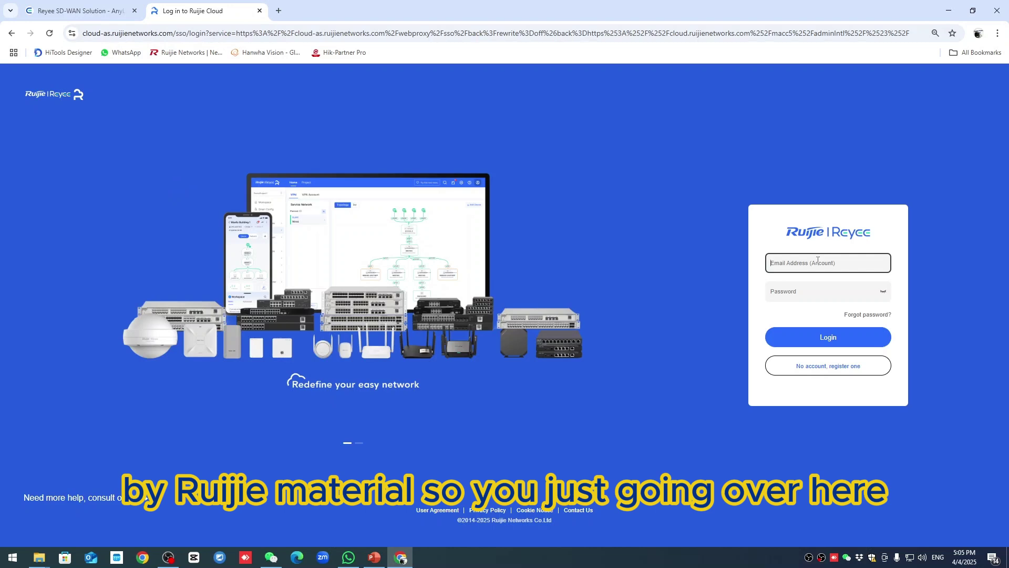
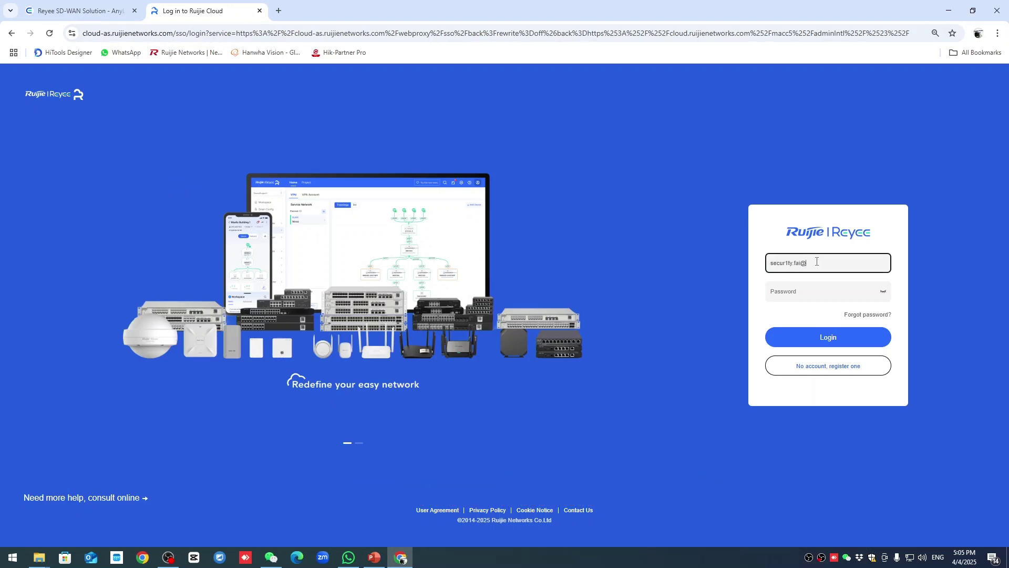
pyautogui.press('Tab')
pyautogui.write('••')
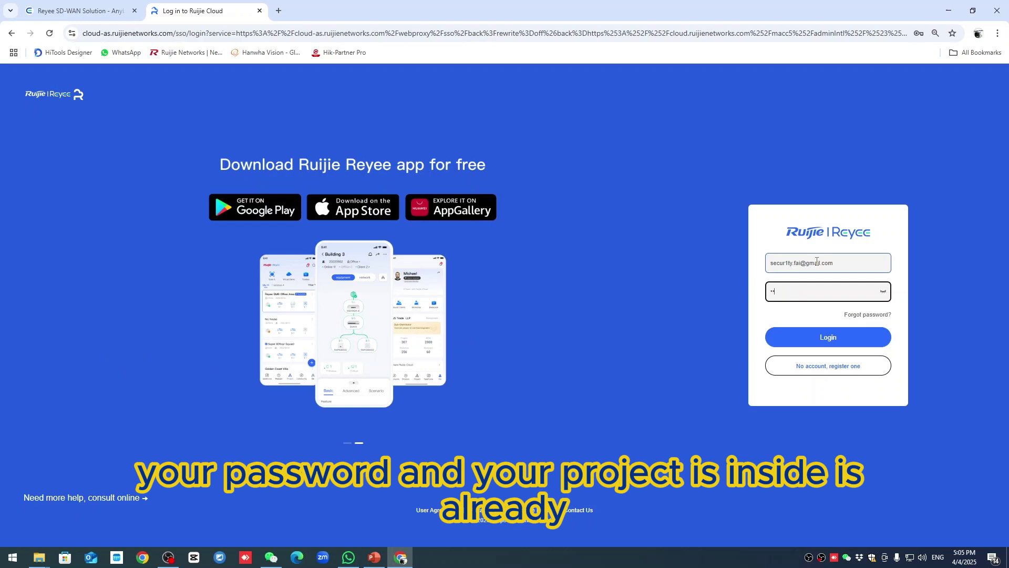
pyautogui.write('••••••')
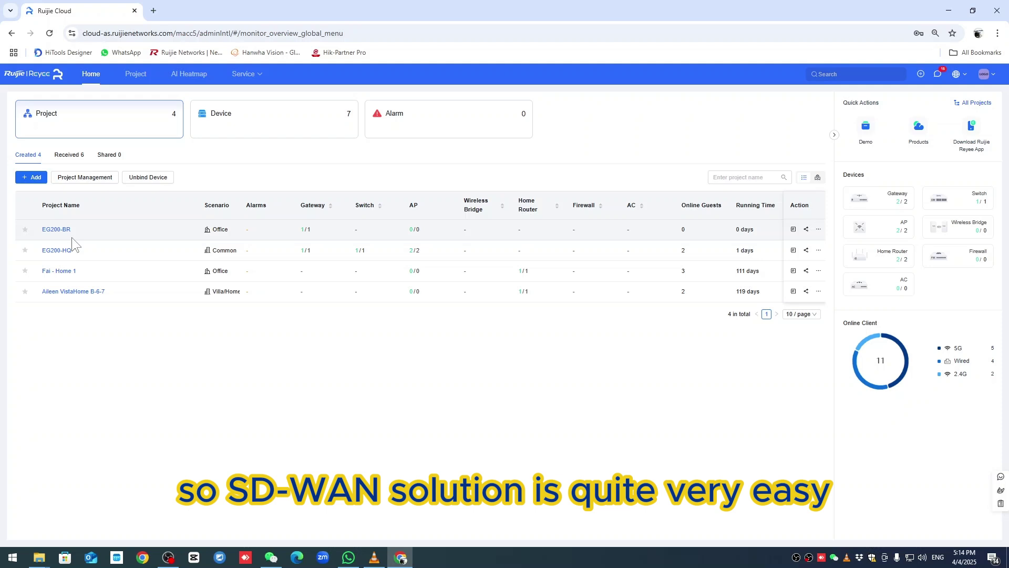
# - Create the first SD-WAN group from the SD-WAN page and name it EG200Group
pyautogui.click(247, 100)
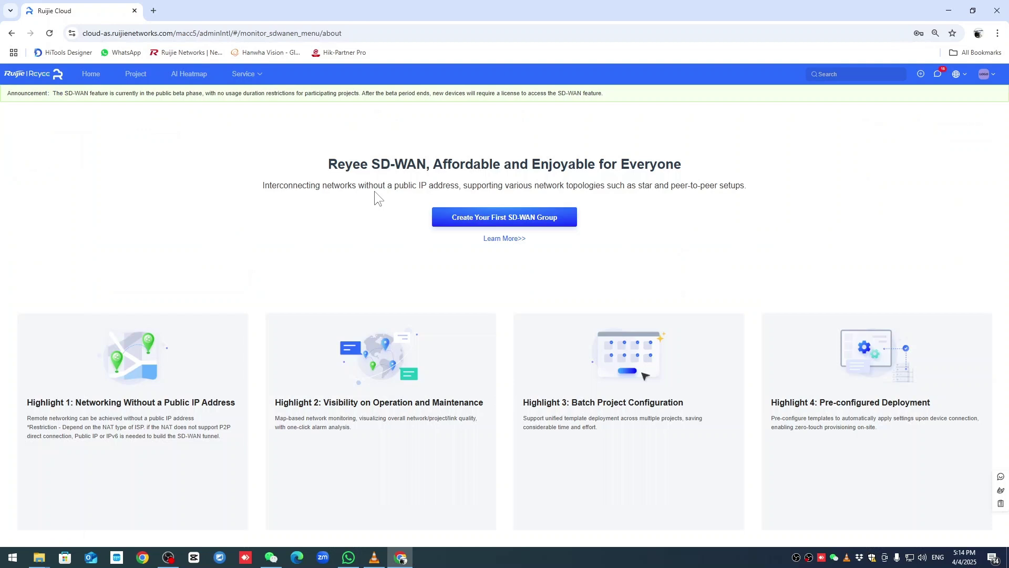
pyautogui.click(477, 222)
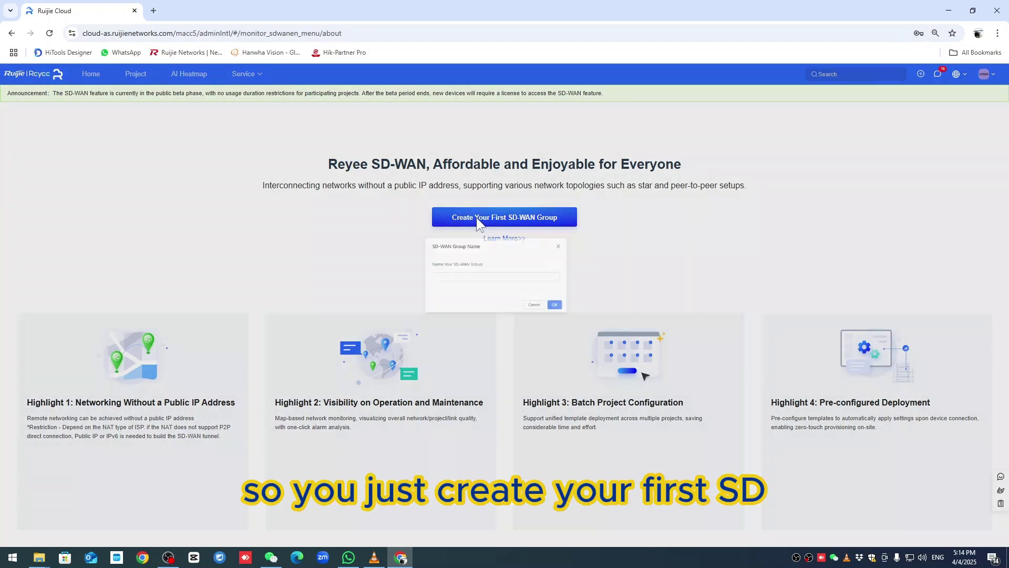
pyautogui.click(475, 300)
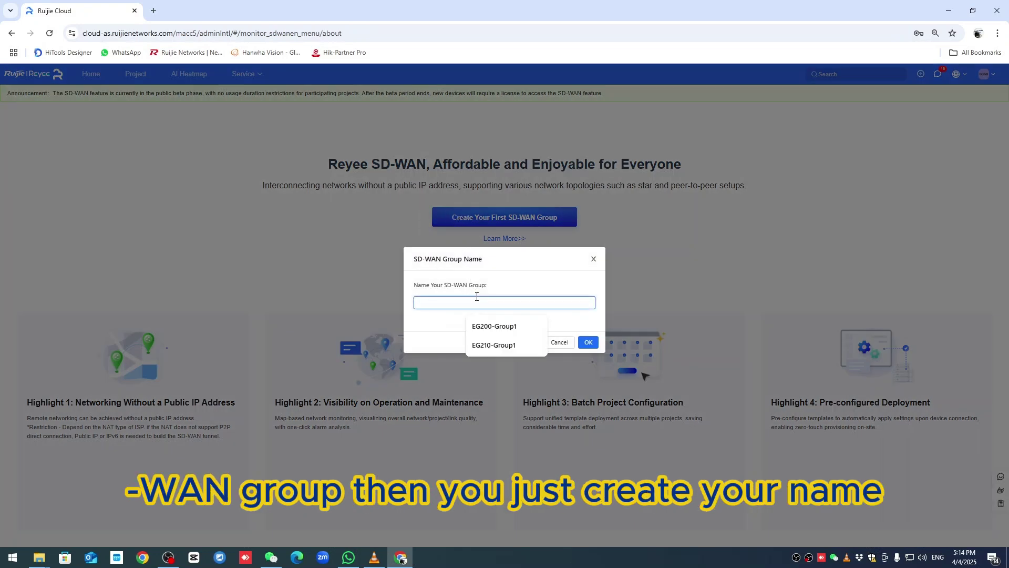
pyautogui.write('EG20')
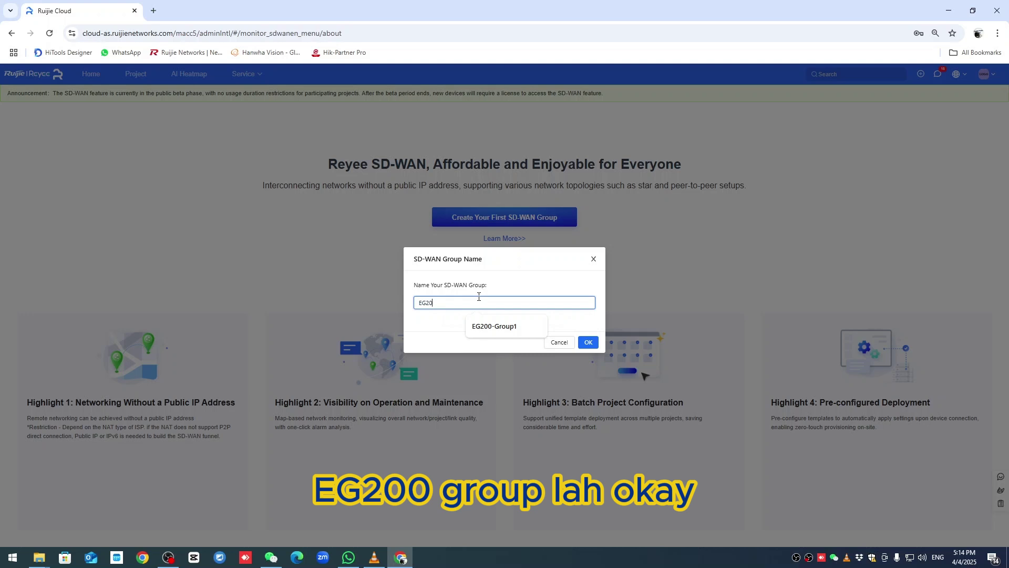
pyautogui.write('0Group')
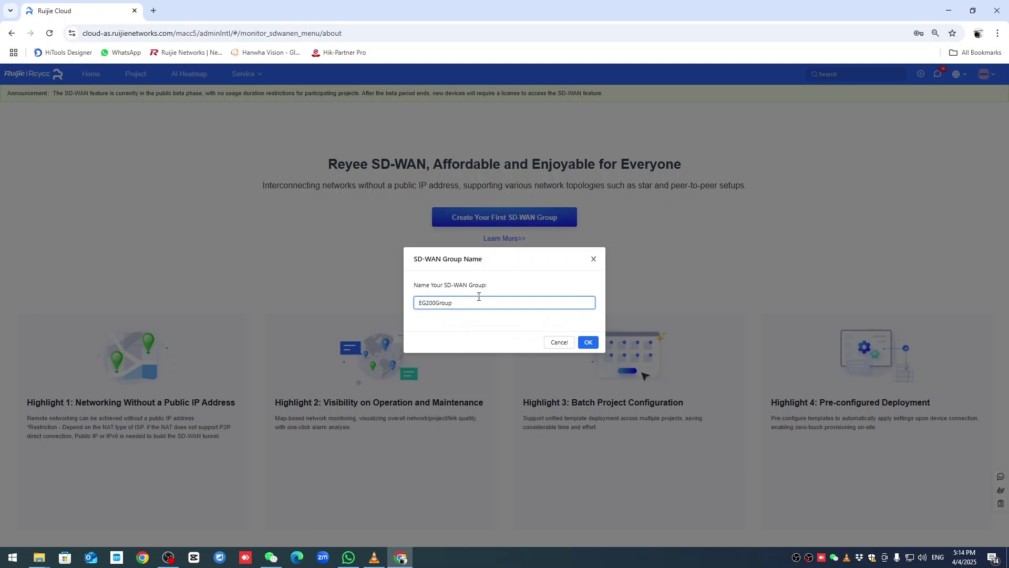
pyautogui.click(589, 344)
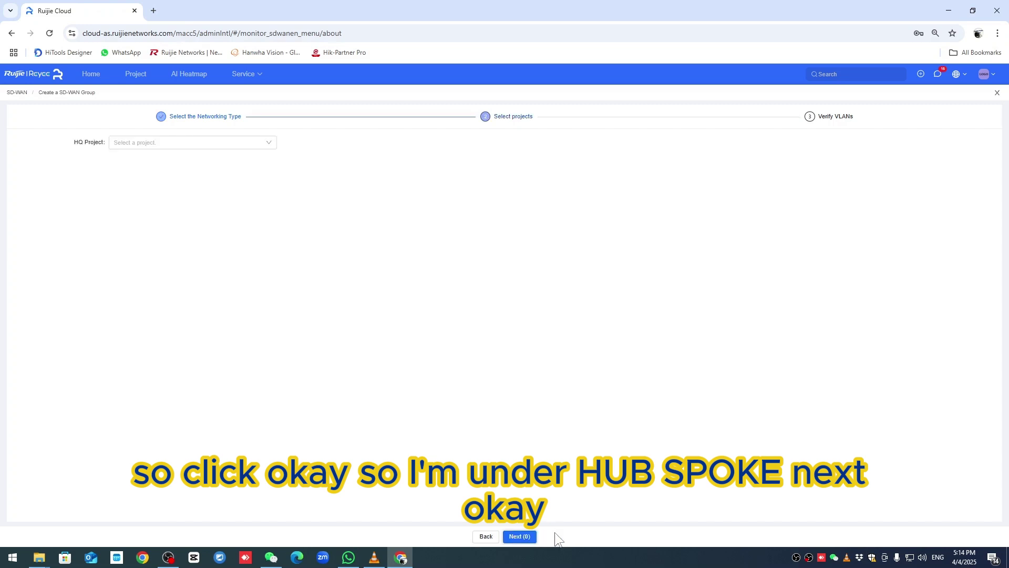
# - Choose EG200-HQ as HQ project, tick EG200-BR as branch, and leave WAN Settings unchanged
pyautogui.click(128, 156)
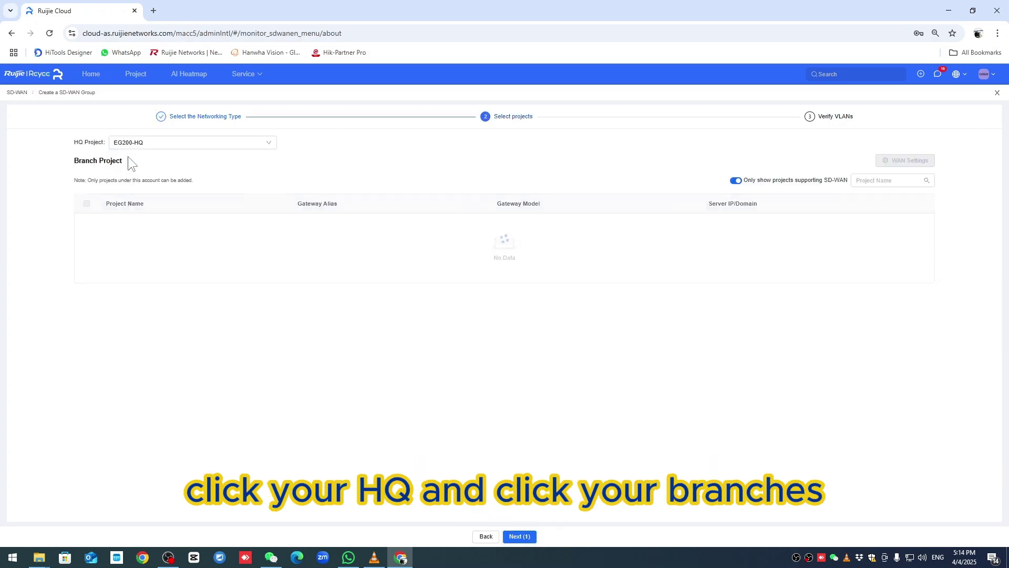
pyautogui.click(87, 225)
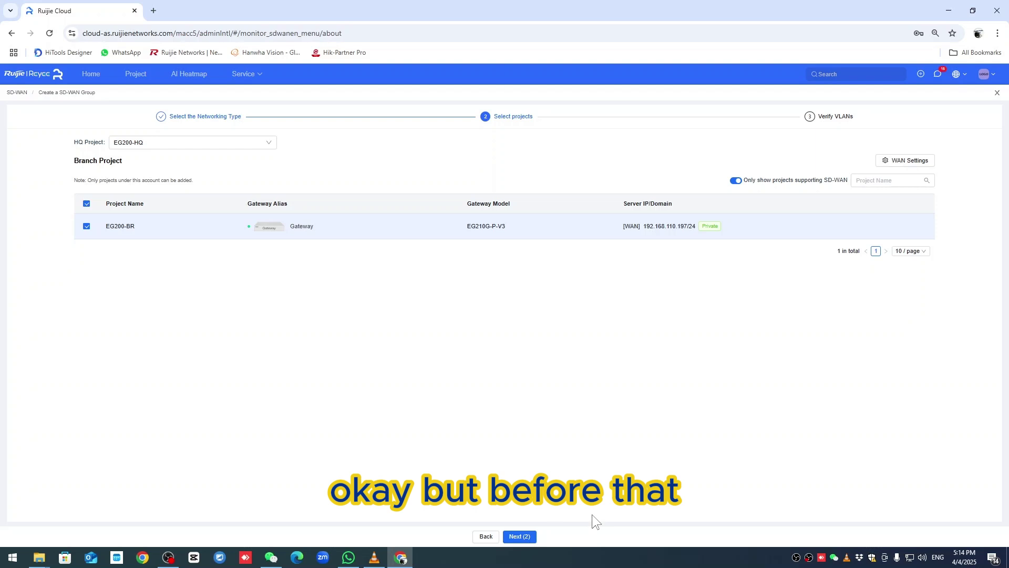
pyautogui.click(897, 162)
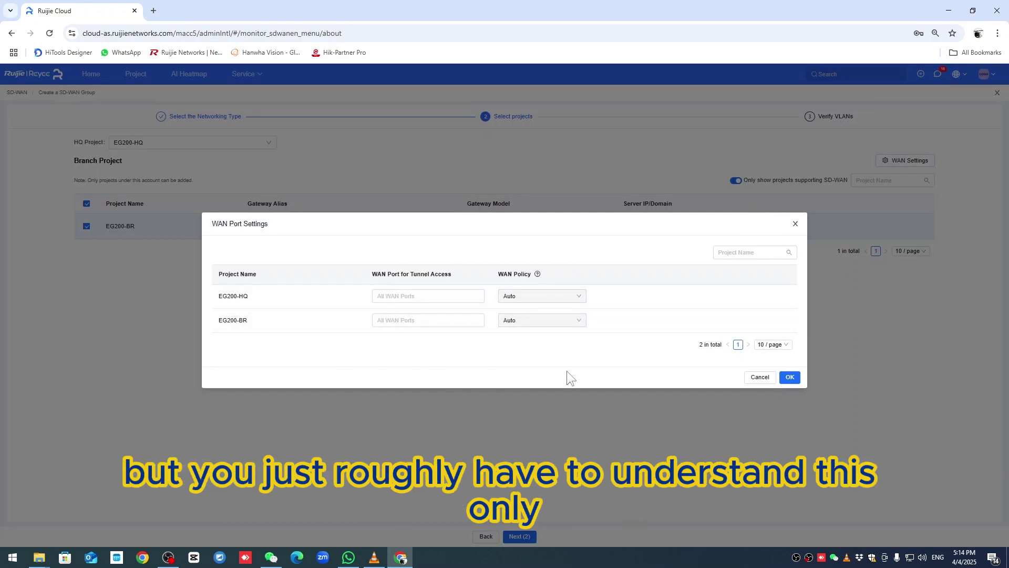
pyautogui.click(795, 224)
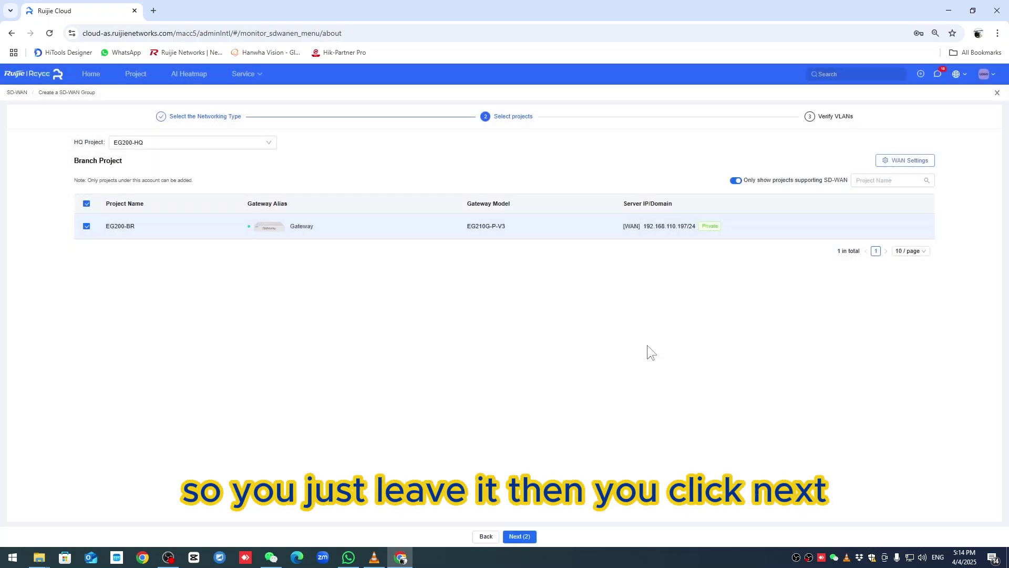
# - Keep both default VLANs on the Verify VLANs step and create the SD-WAN group
pyautogui.click(530, 537)
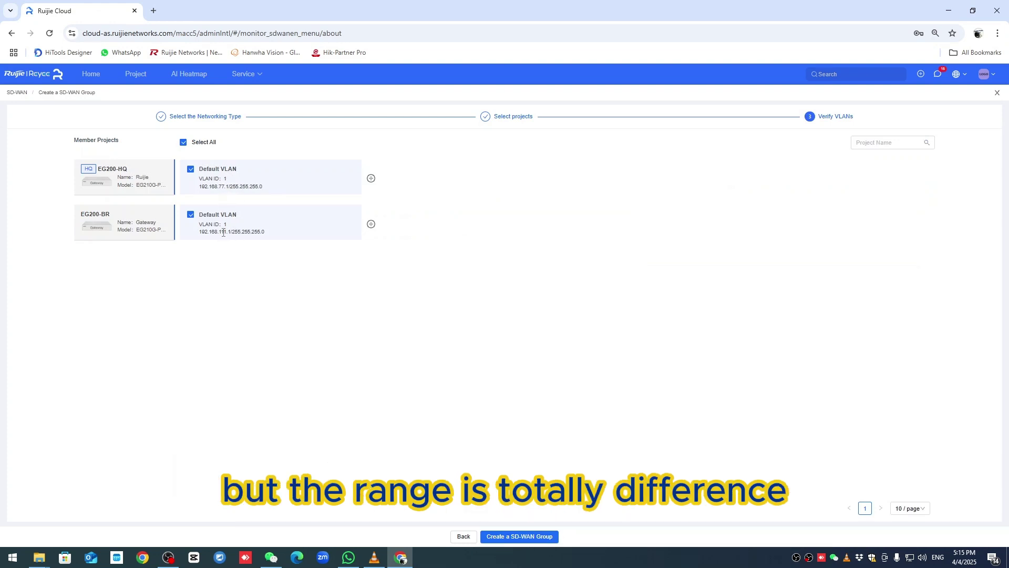
pyautogui.click(518, 535)
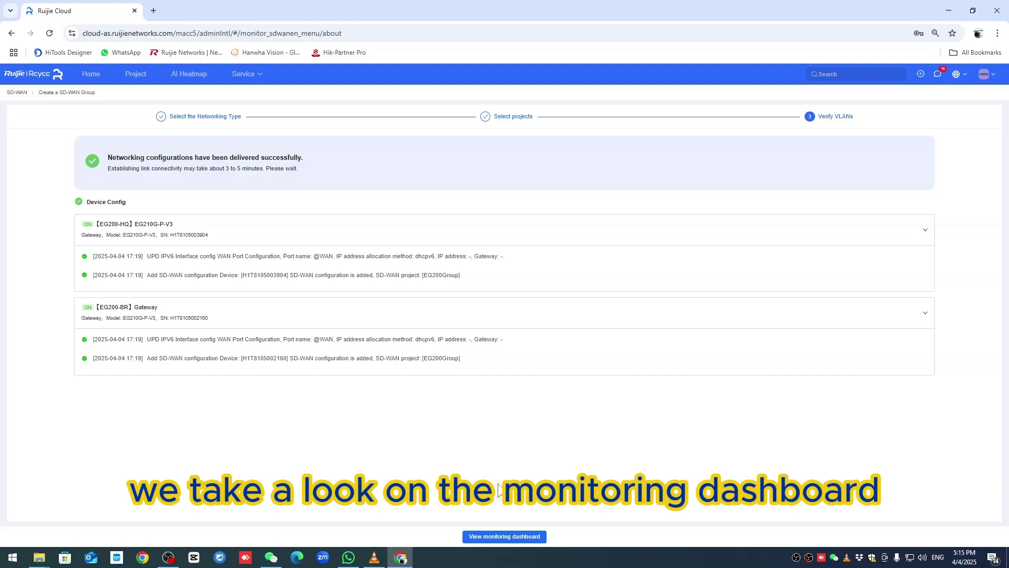
# - Open the SD-WAN monitoring dashboard and check the WAN entries and their bandwidth configuration
pyautogui.click(513, 537)
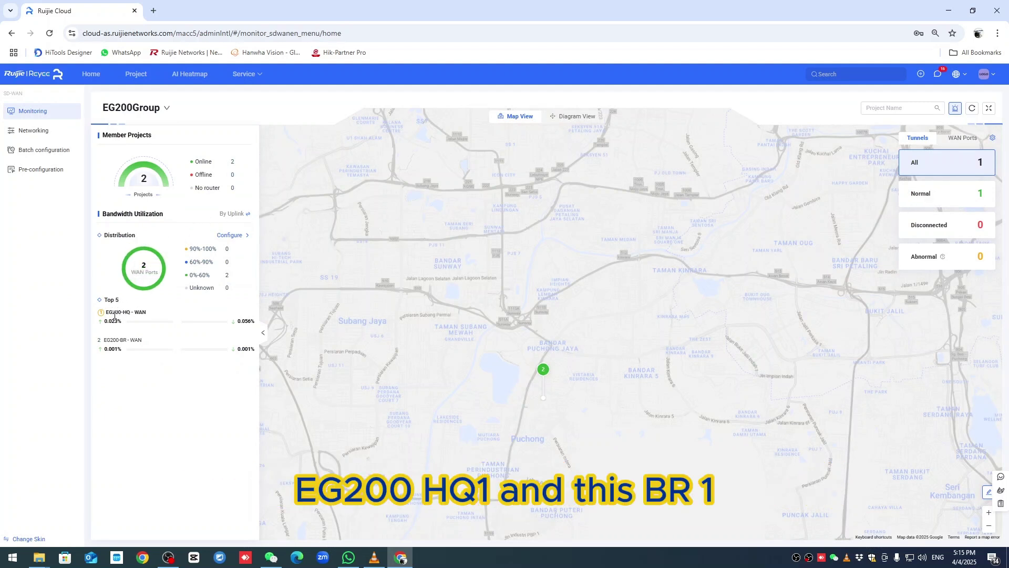
pyautogui.moveTo(114, 314); pyautogui.dragTo(139, 341)
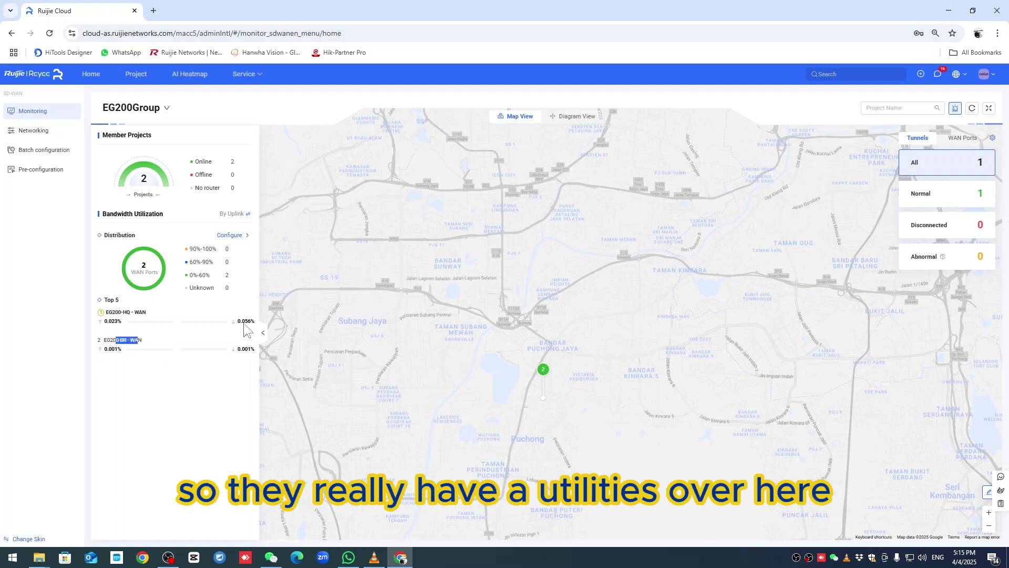
pyautogui.click(235, 237)
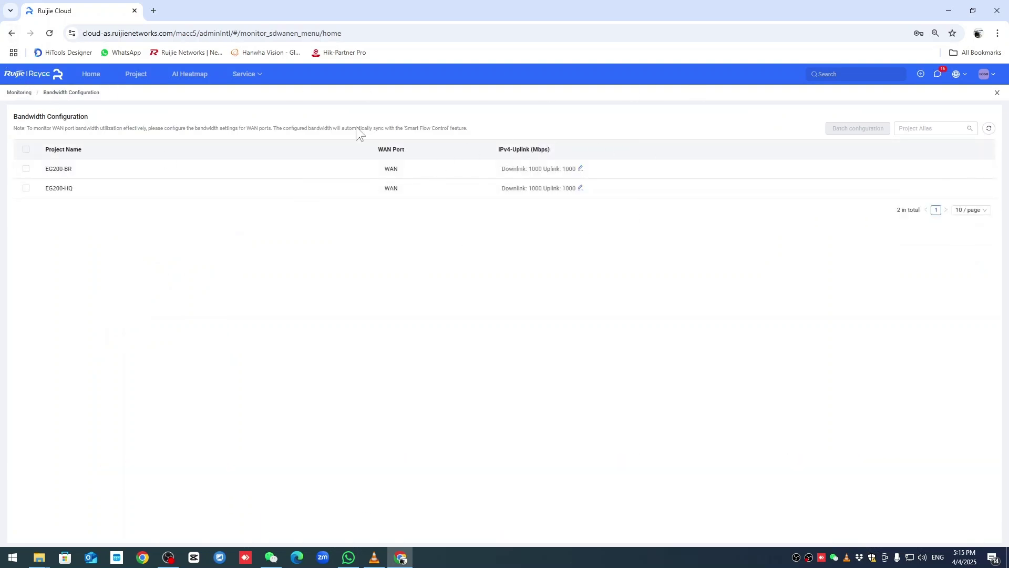
pyautogui.click(19, 92)
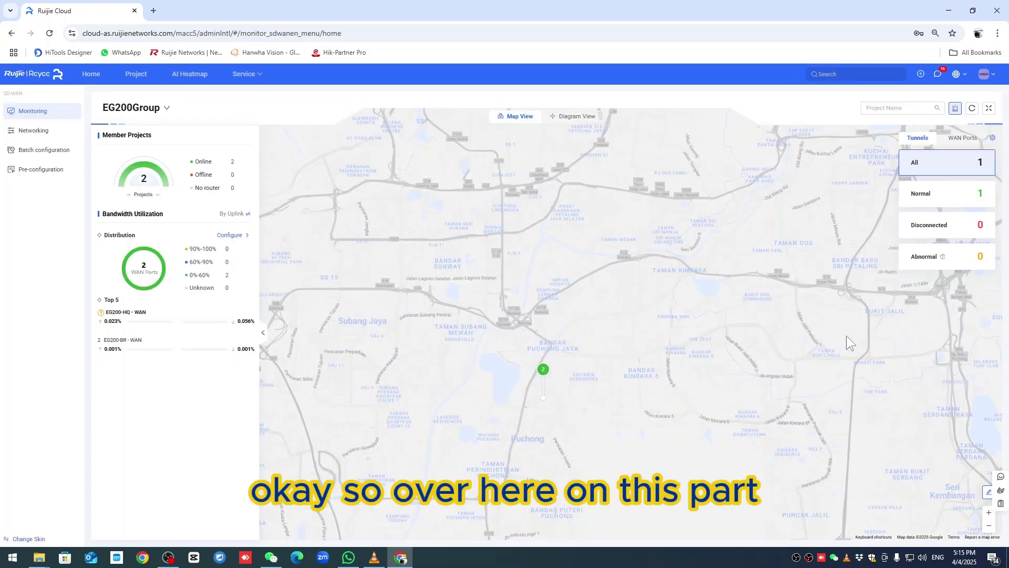
# - Review the 120 ms latency and 90% utilization thresholds, then expand the Normal tunnels
pyautogui.click(991, 139)
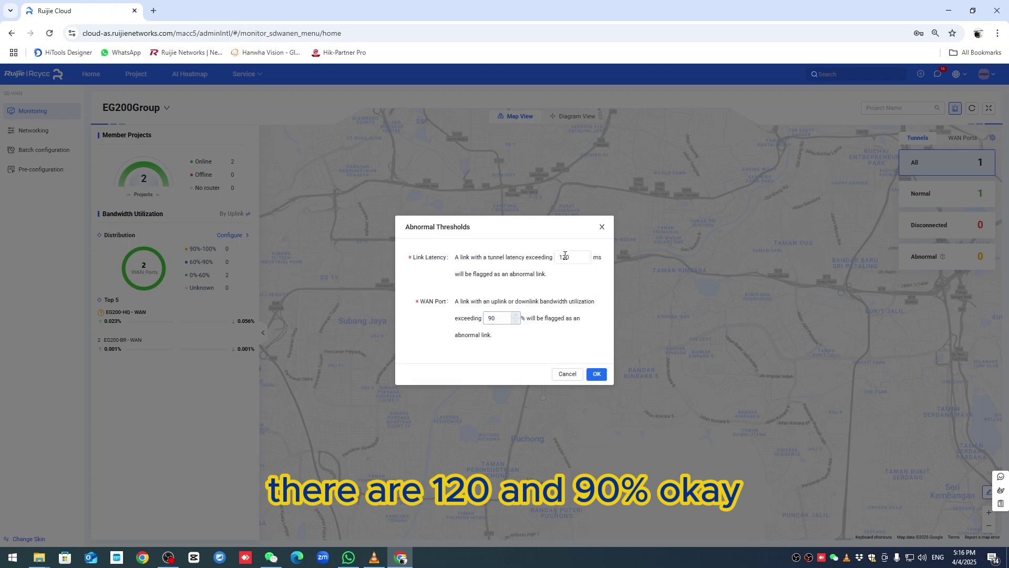
pyautogui.click(601, 226)
pyautogui.click(940, 202)
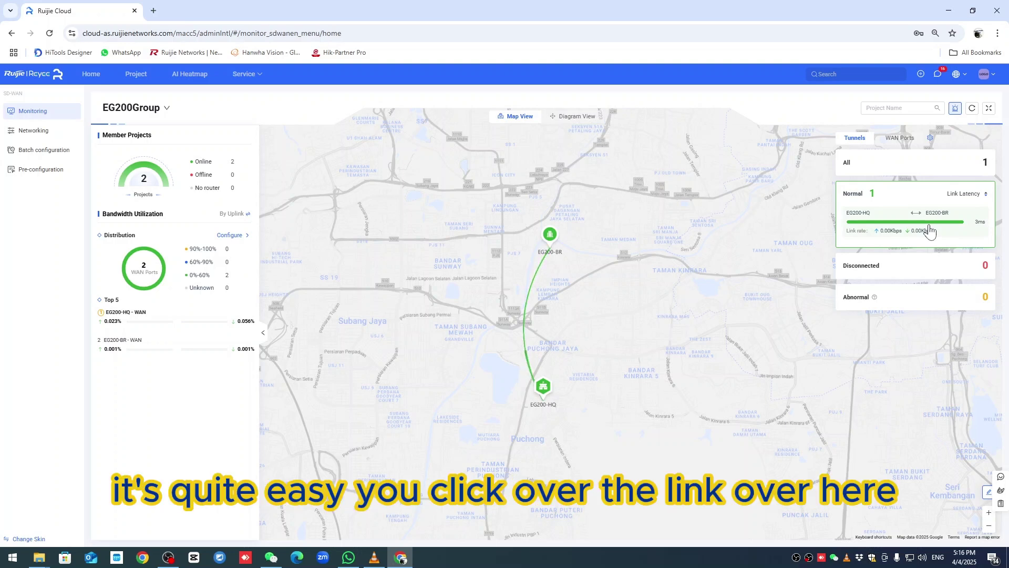
# - Rerun NAT Detection on the EG200-HQ–EG200-BR tunnel's link details, then close the panels
pyautogui.click(913, 222)
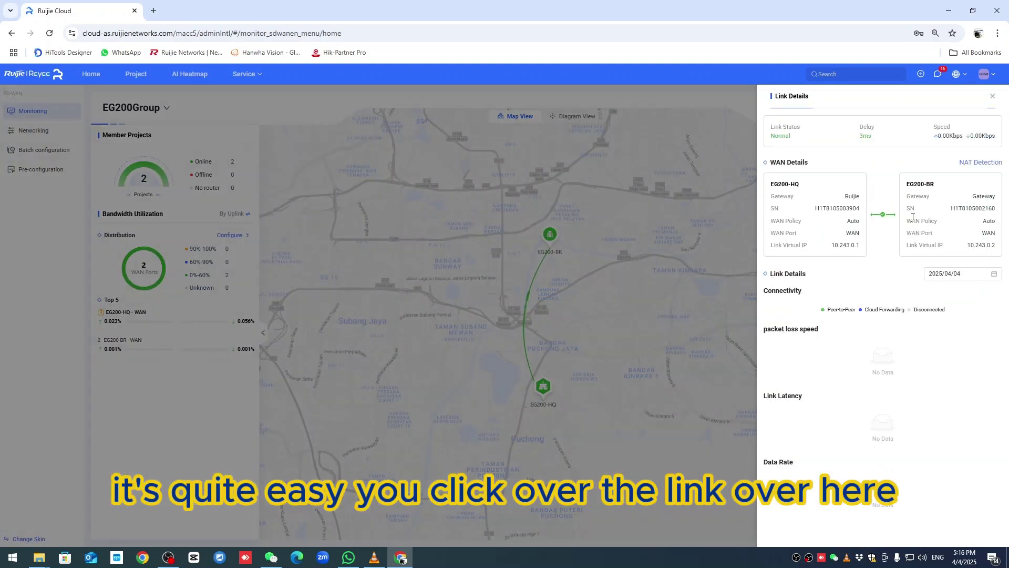
pyautogui.click(976, 163)
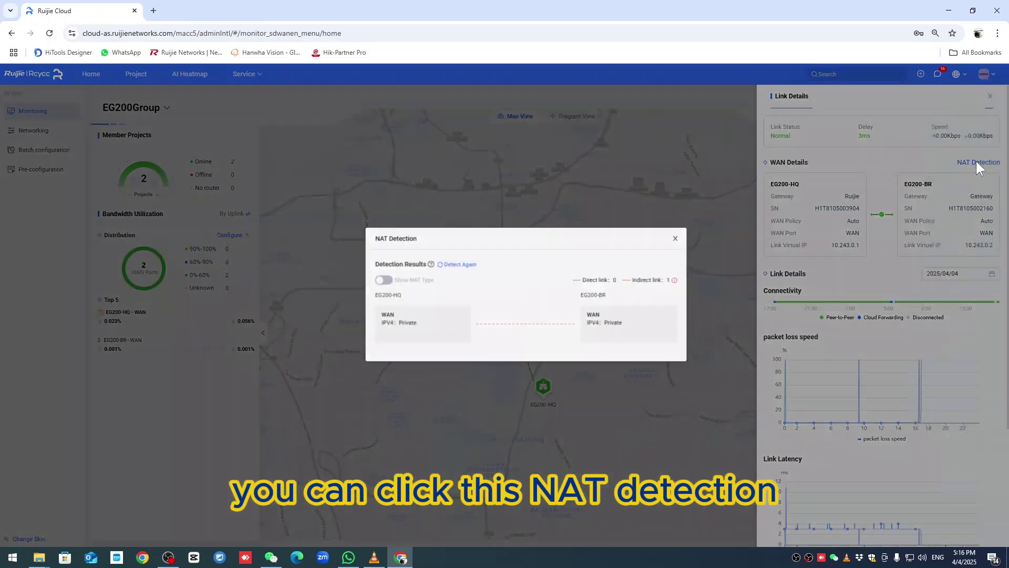
pyautogui.click(435, 270)
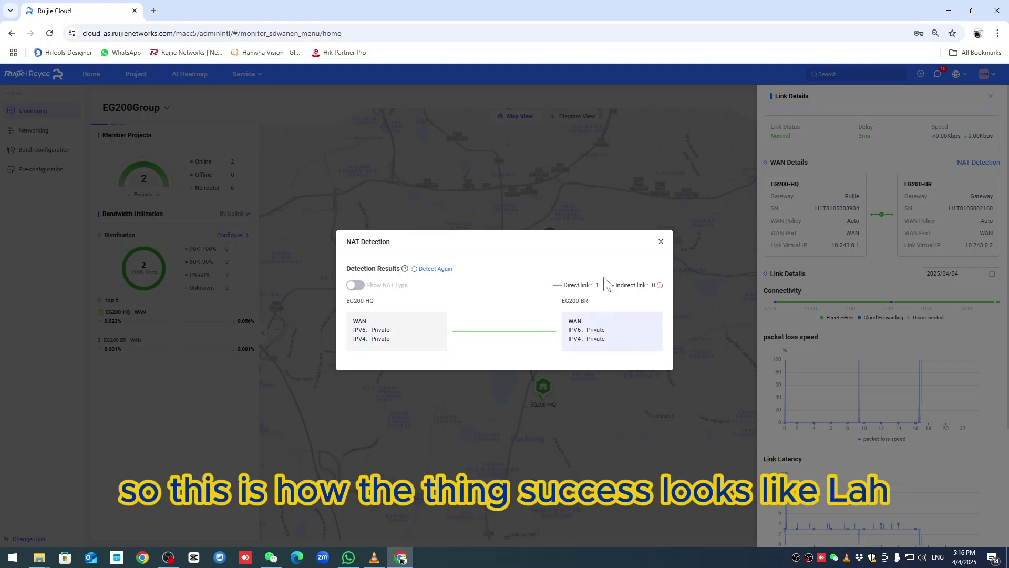
pyautogui.click(660, 242)
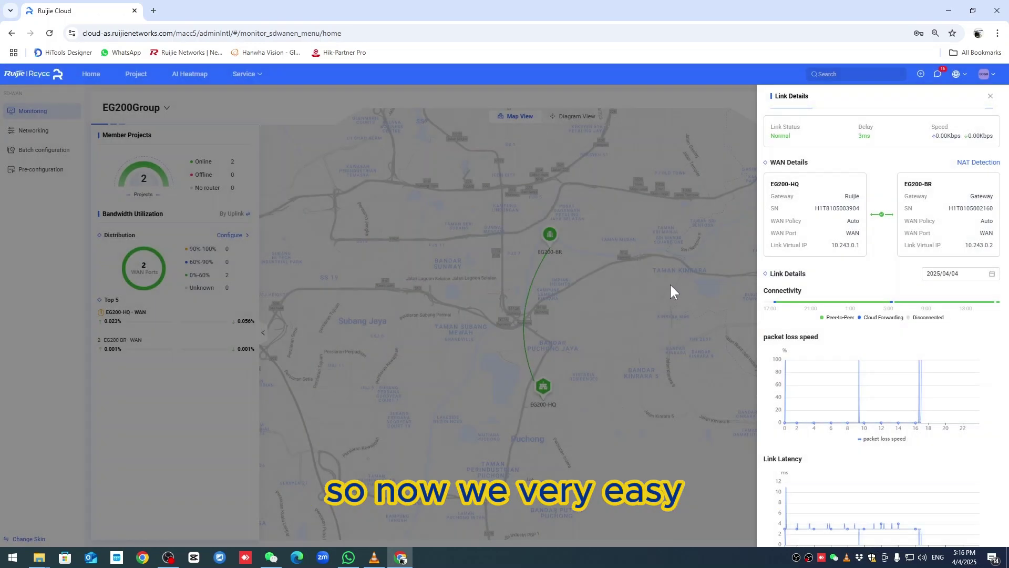
pyautogui.click(990, 97)
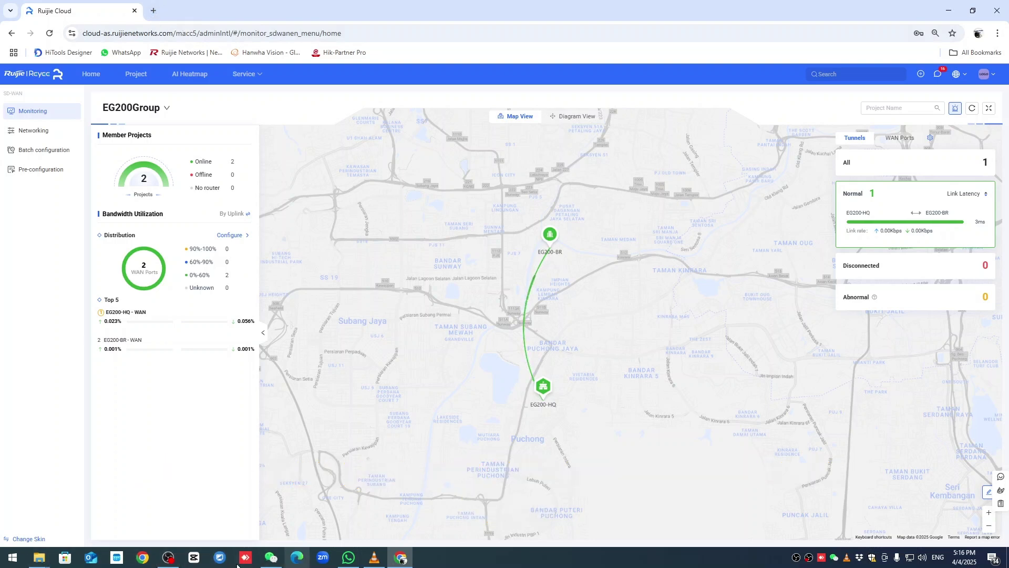
# - Browse to the remote camera at 192.168.111.3 in Microsoft Edge
pyautogui.click(292, 562)
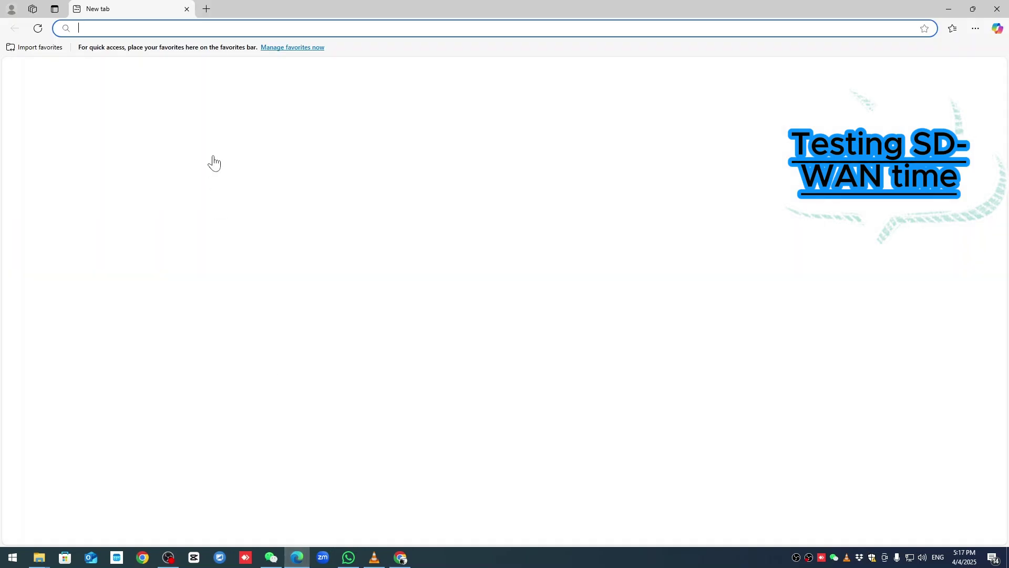
pyautogui.write('192.168.11')
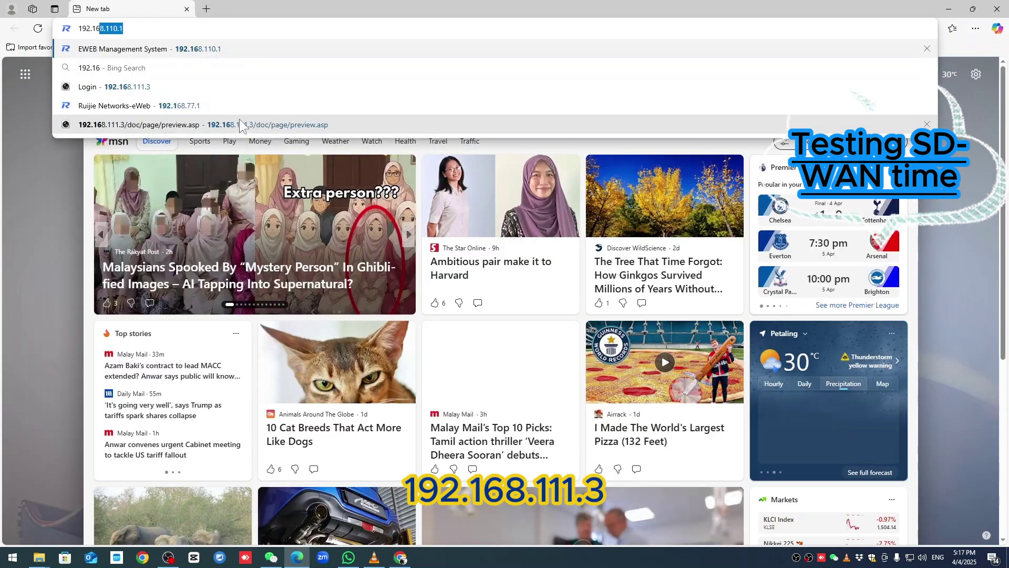
pyautogui.write('1.3')
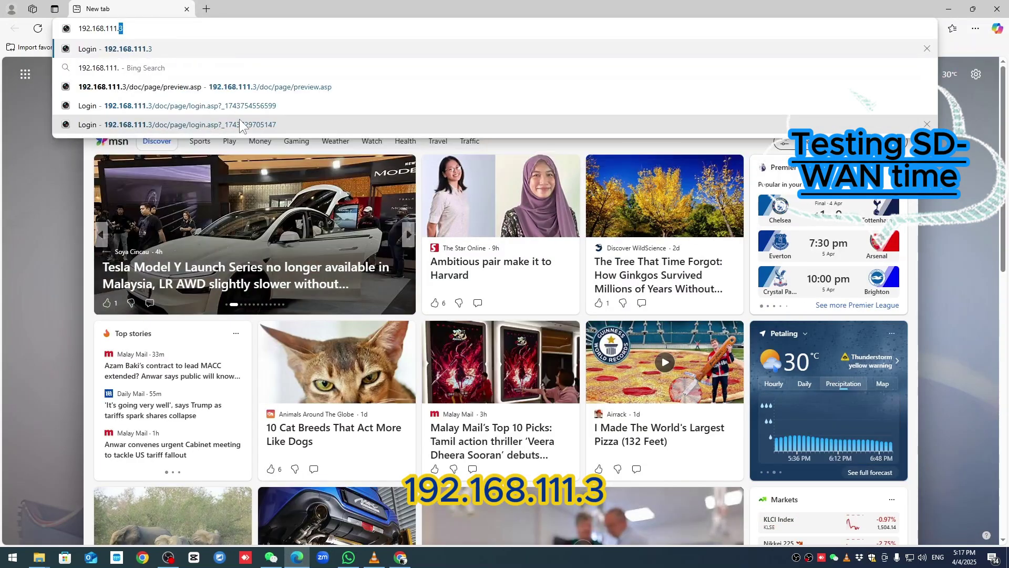
pyautogui.press('Return')
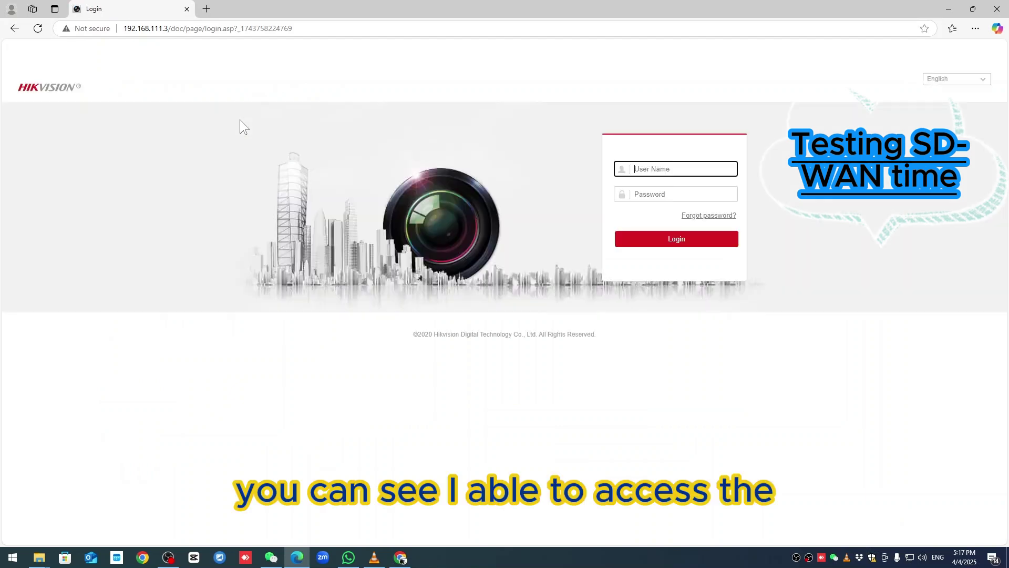
# - Run ipconfig in Command Prompt to confirm the PC's address is 192.168.77.251
pyautogui.press('super+r')
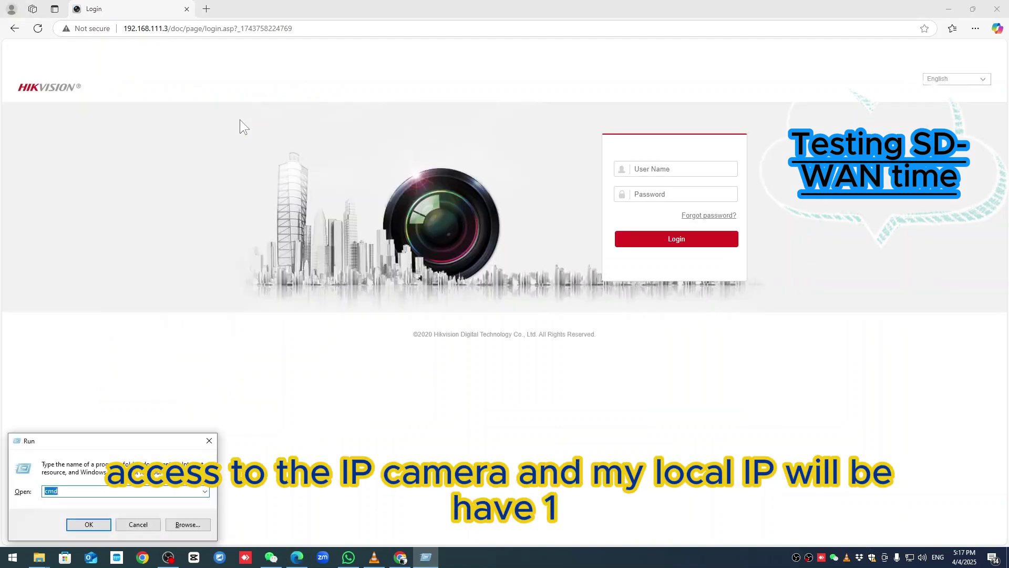
pyautogui.press('Return')
pyautogui.write('ipconfig')
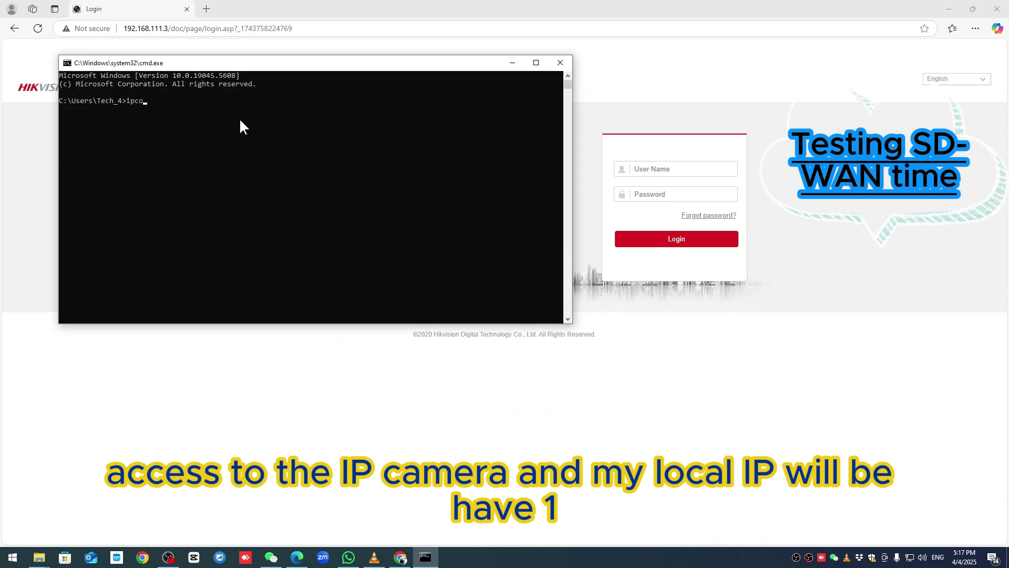
pyautogui.press('Return')
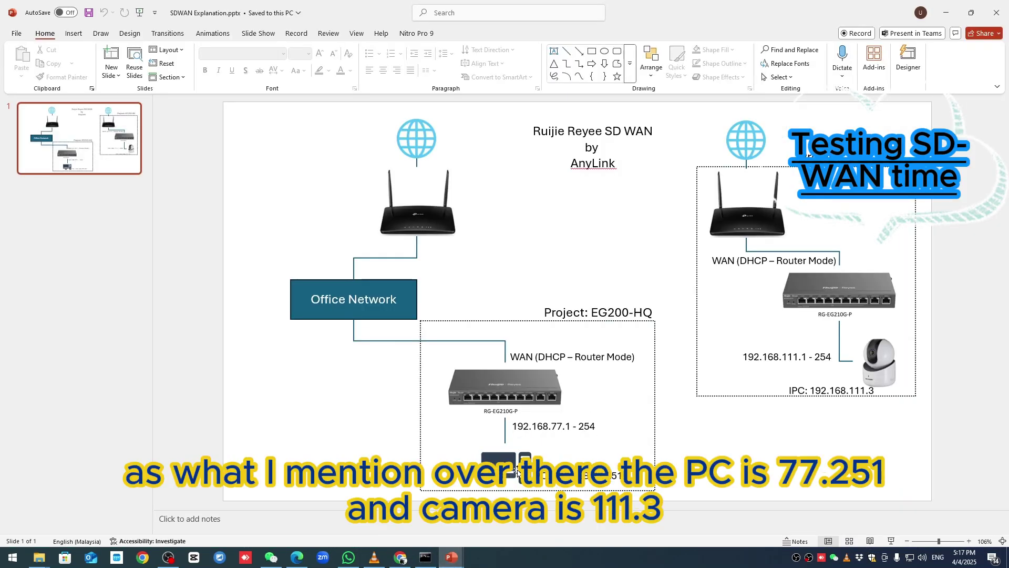
# - Highlight the slide's PC 192.168.77.251 and camera 192.168.111.3 addresses, then return to Edge's camera login page
pyautogui.click(611, 479)
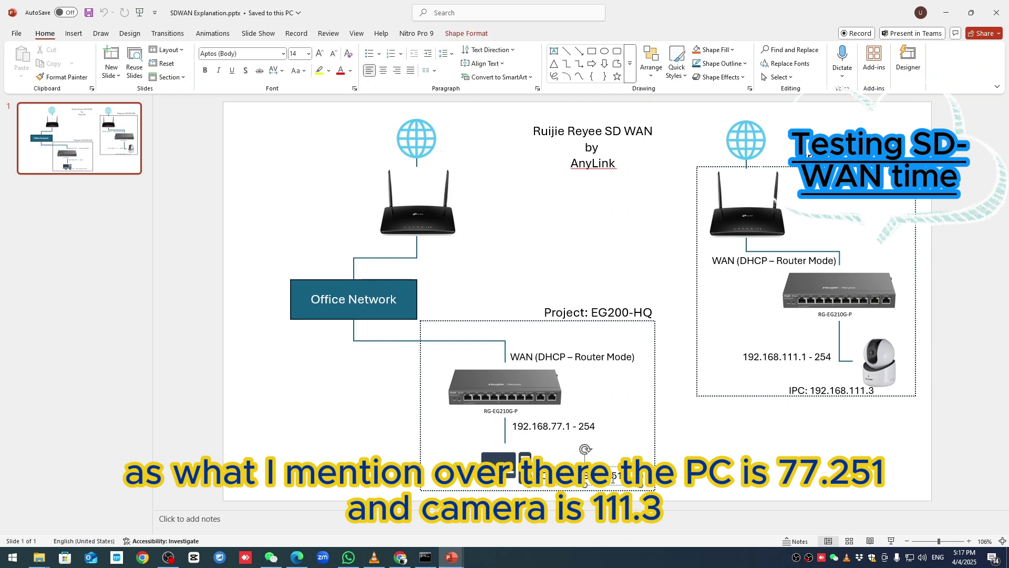
pyautogui.click(860, 391)
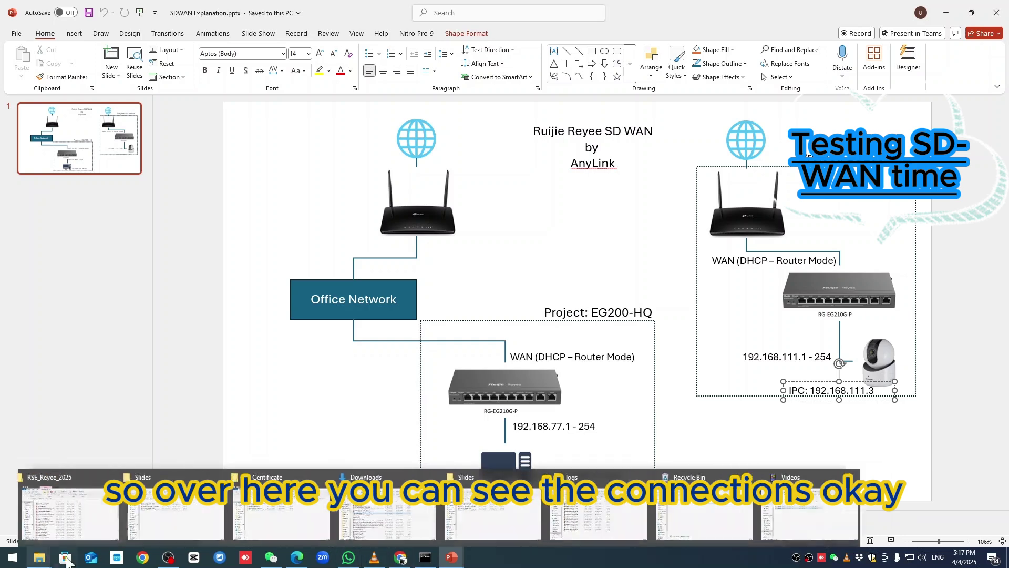
pyautogui.click(296, 560)
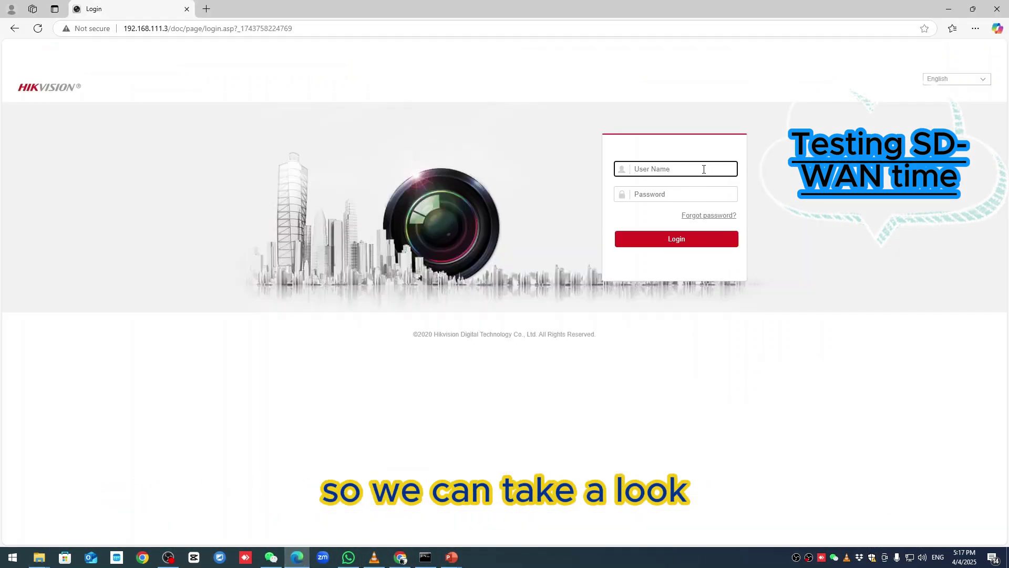
# - Log in to the camera as admin with its password, visit Playback, then return to Live View
pyautogui.write('admin')
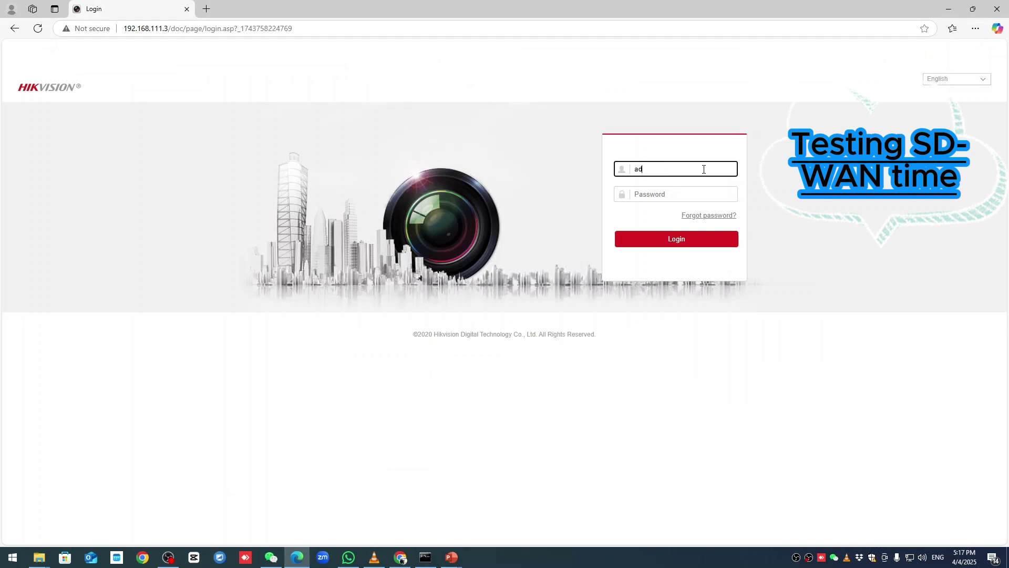
pyautogui.press('Tab')
pyautogui.write('***********')
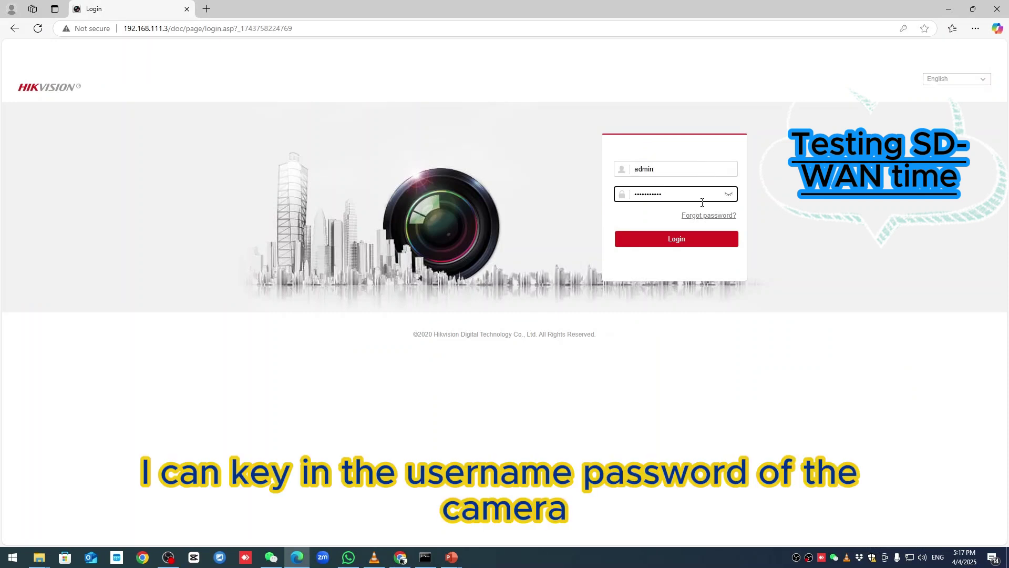
pyautogui.click(677, 245)
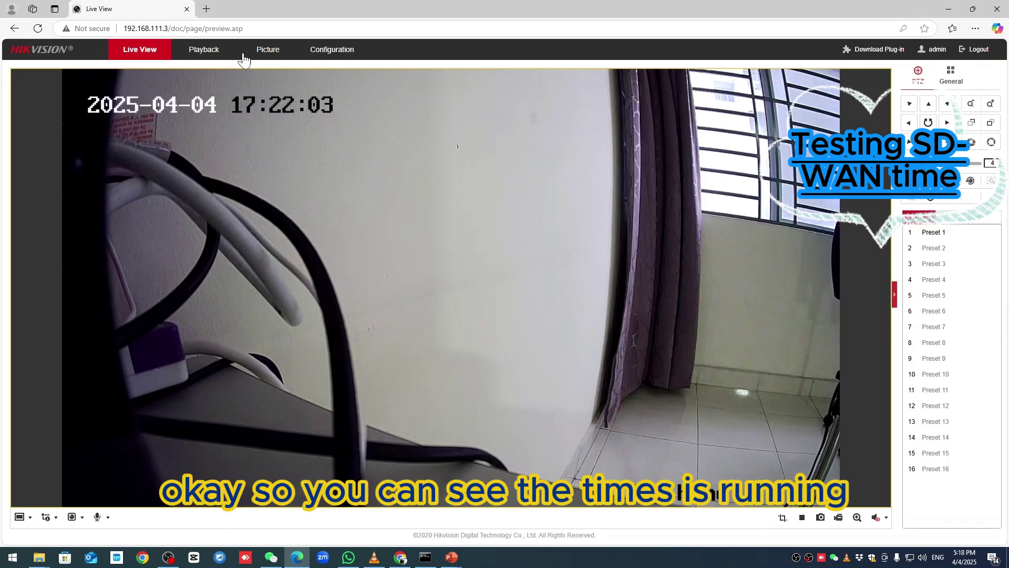
pyautogui.click(198, 50)
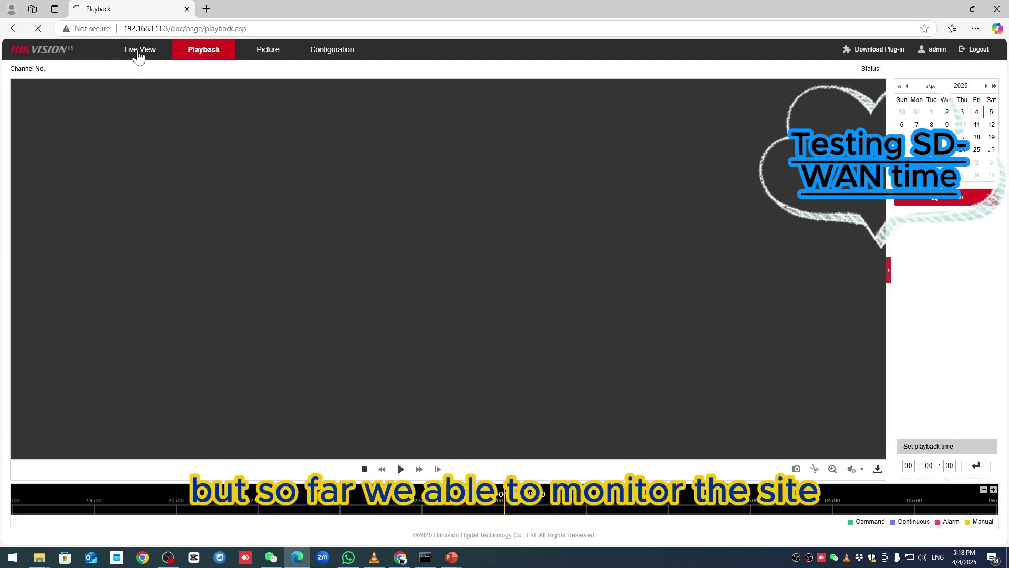
pyautogui.click(141, 50)
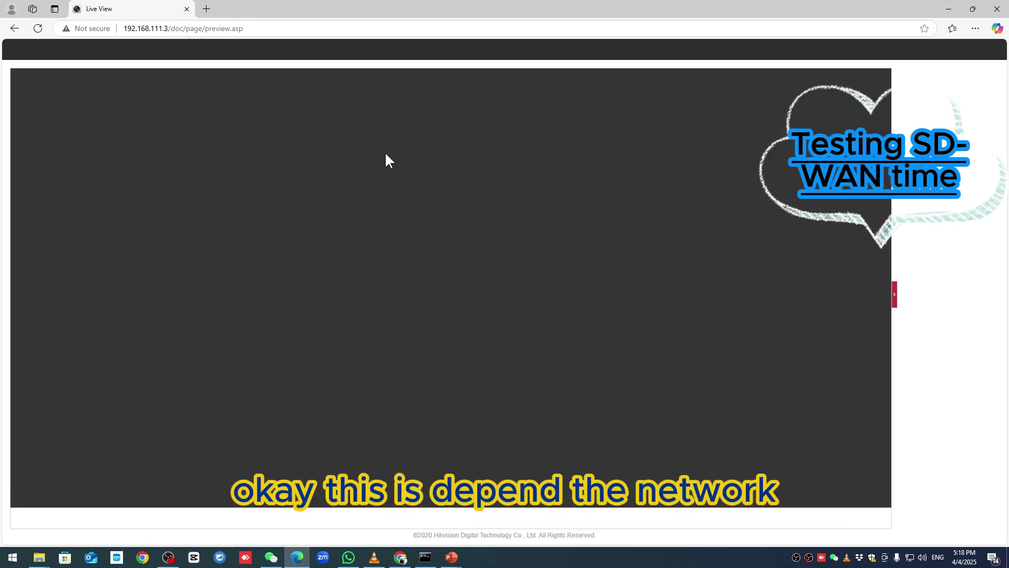